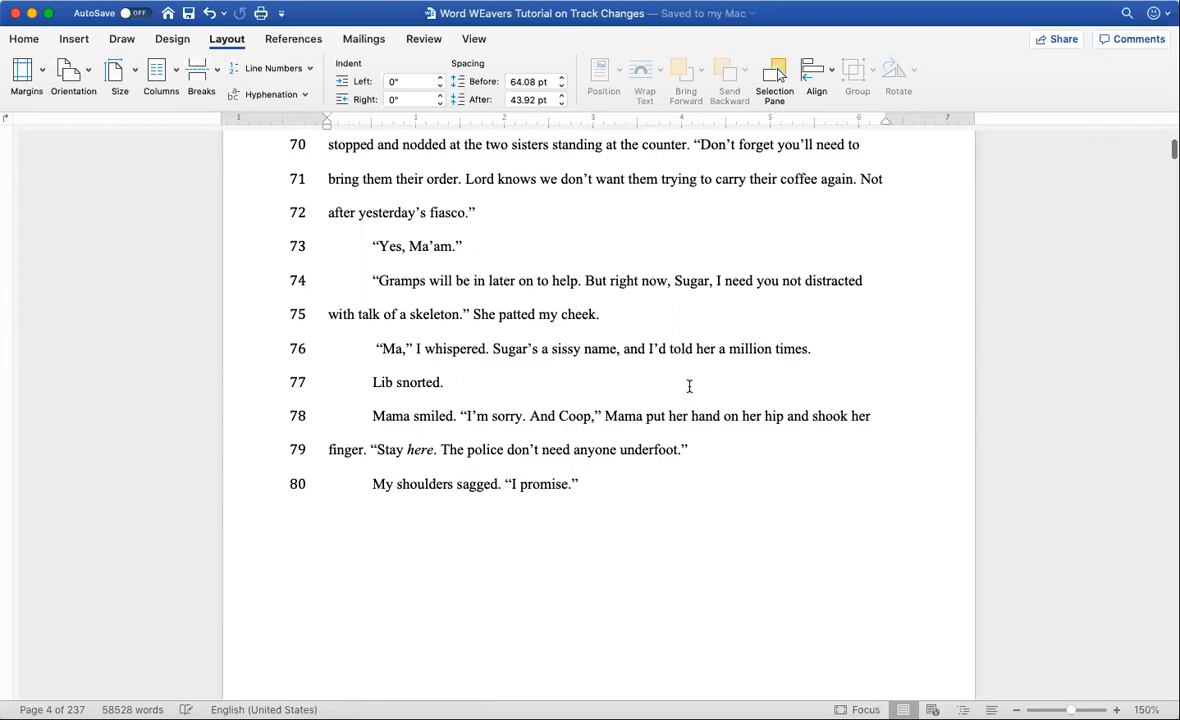
Return to the start of Chapter 1 in the manuscript and turn on Track Changes
scroll(689, 390, "up", 20)
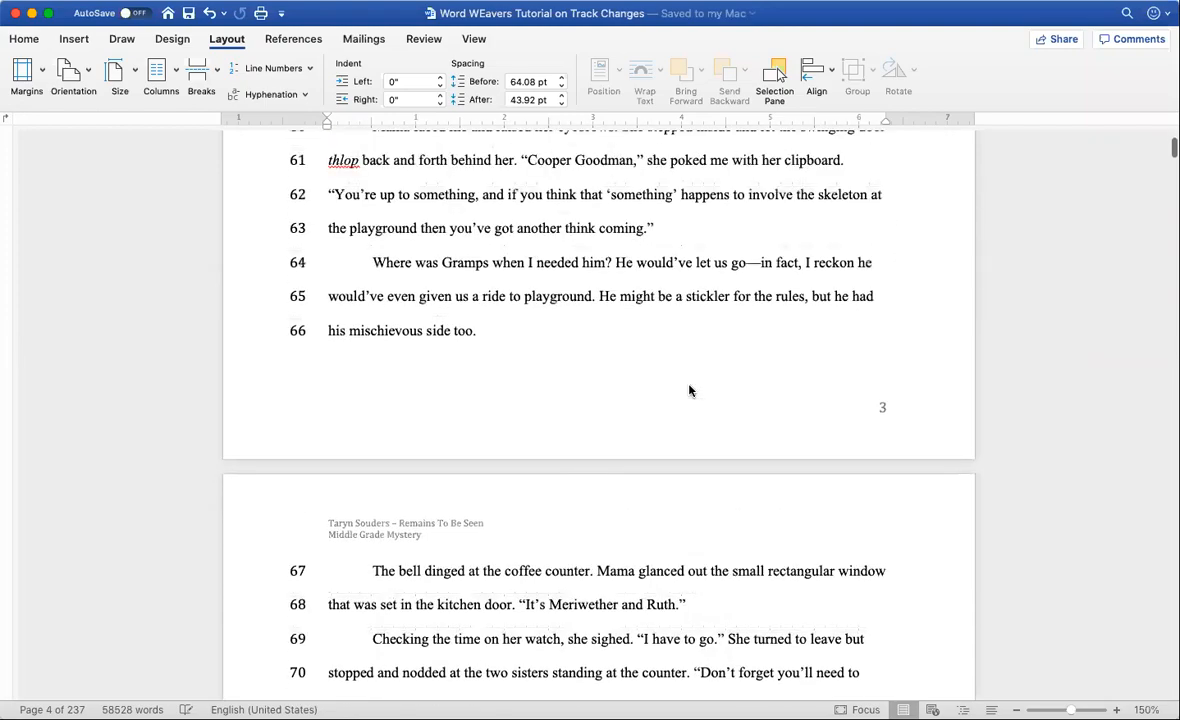
scroll(689, 390, "up", 15)
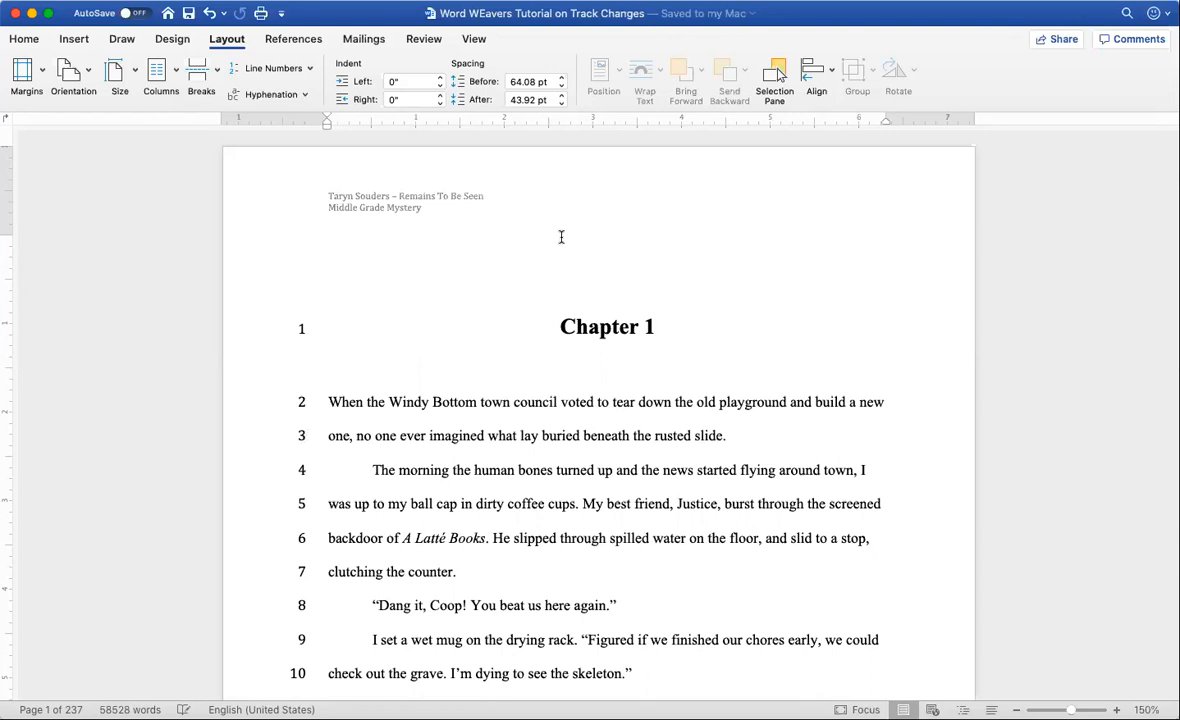
left_click(423, 40)
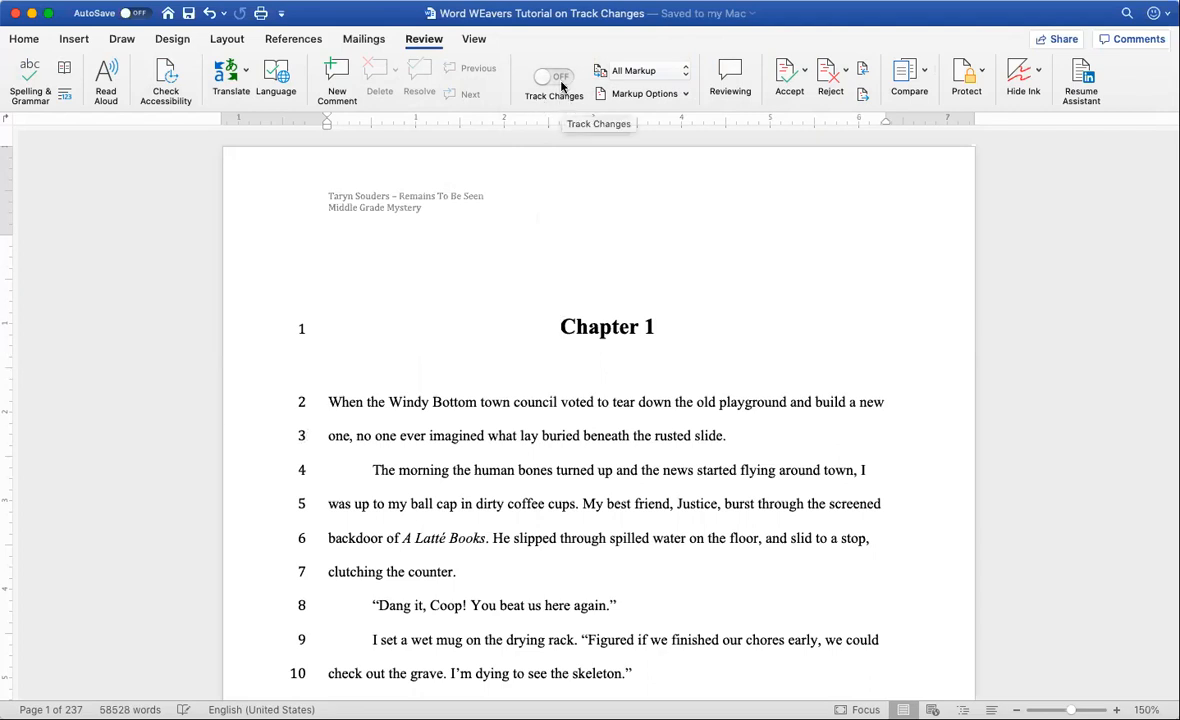
left_click(561, 84)
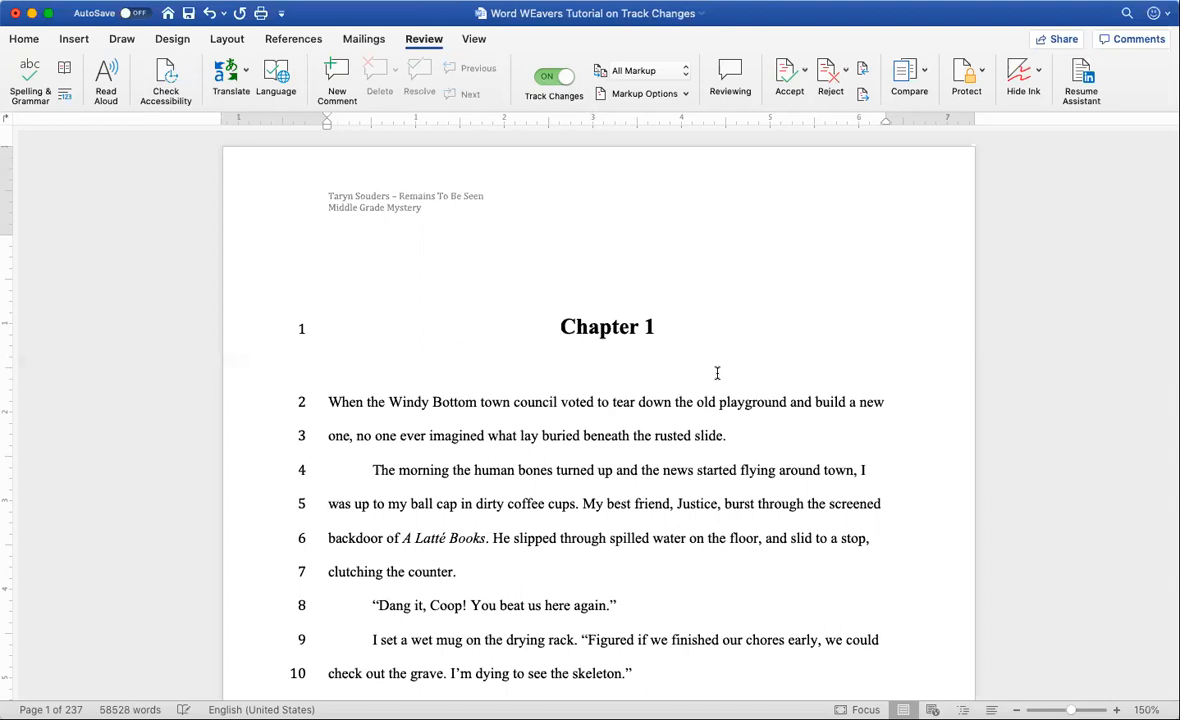
Attach a new comment reading "Great start! ☺" to the Chapter 1 heading
left_click(661, 326)
left_click(340, 85)
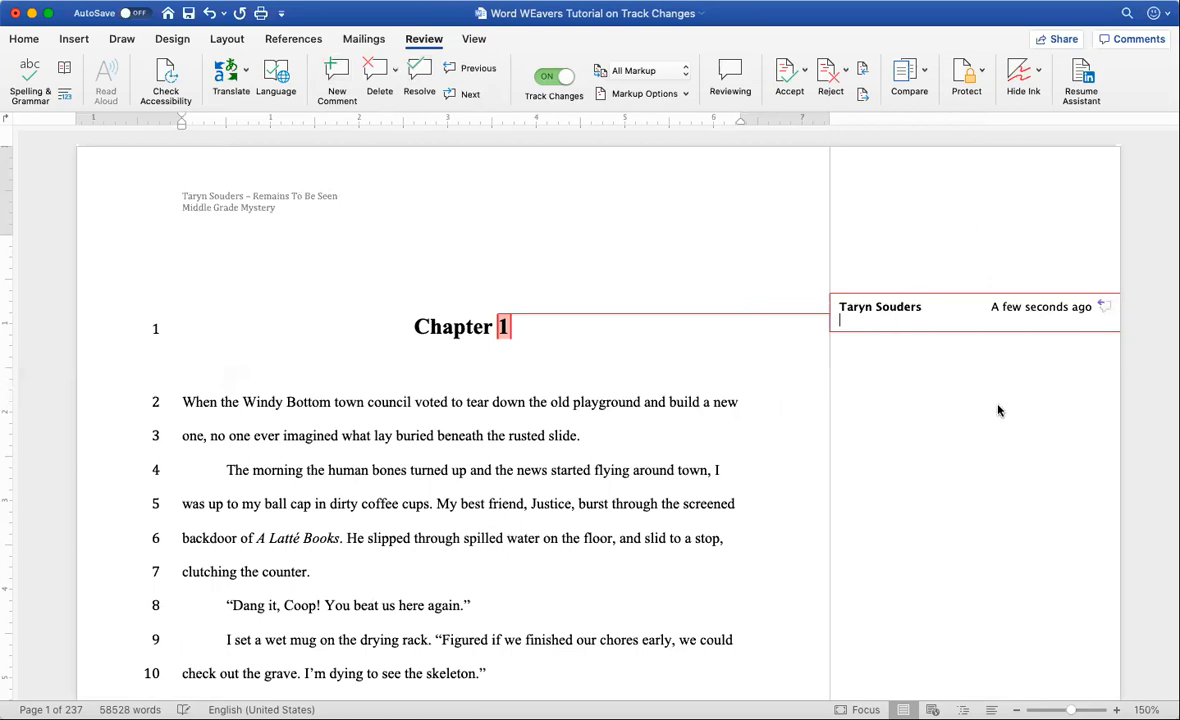
type("Great sta")
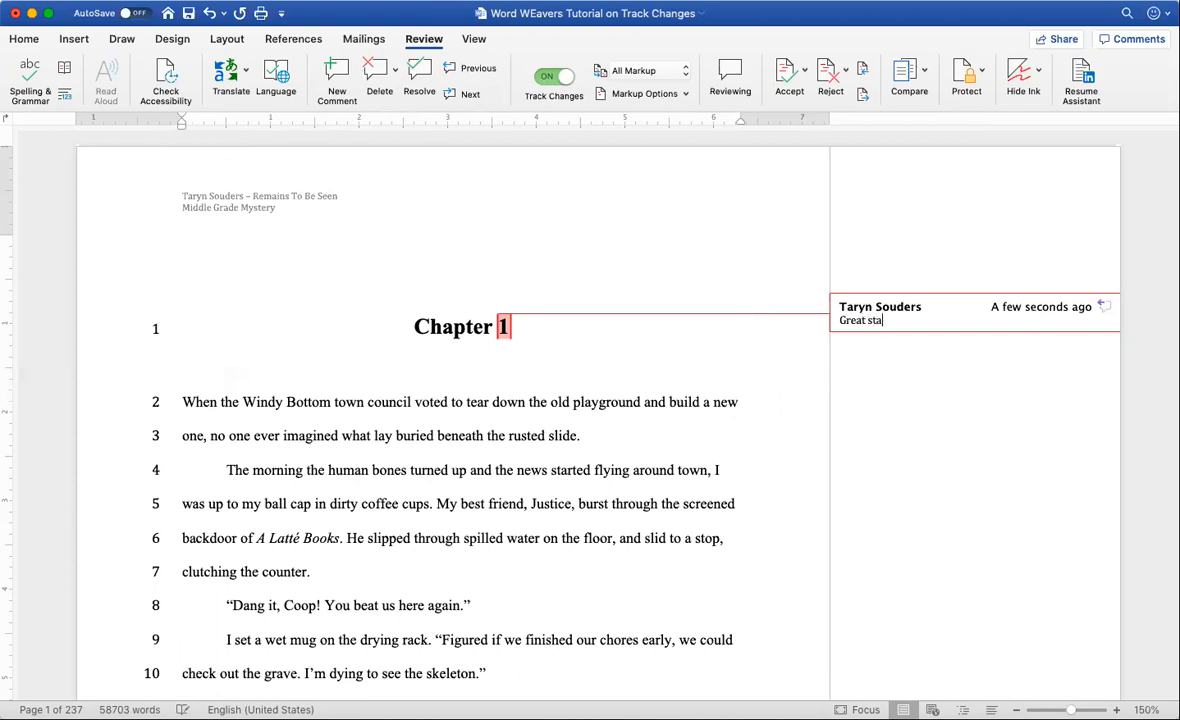
type("rt!")
type(" :)")
Add blank lines below the text of the Chapter 1 comment, remove them again and leave the comment
key("Return")
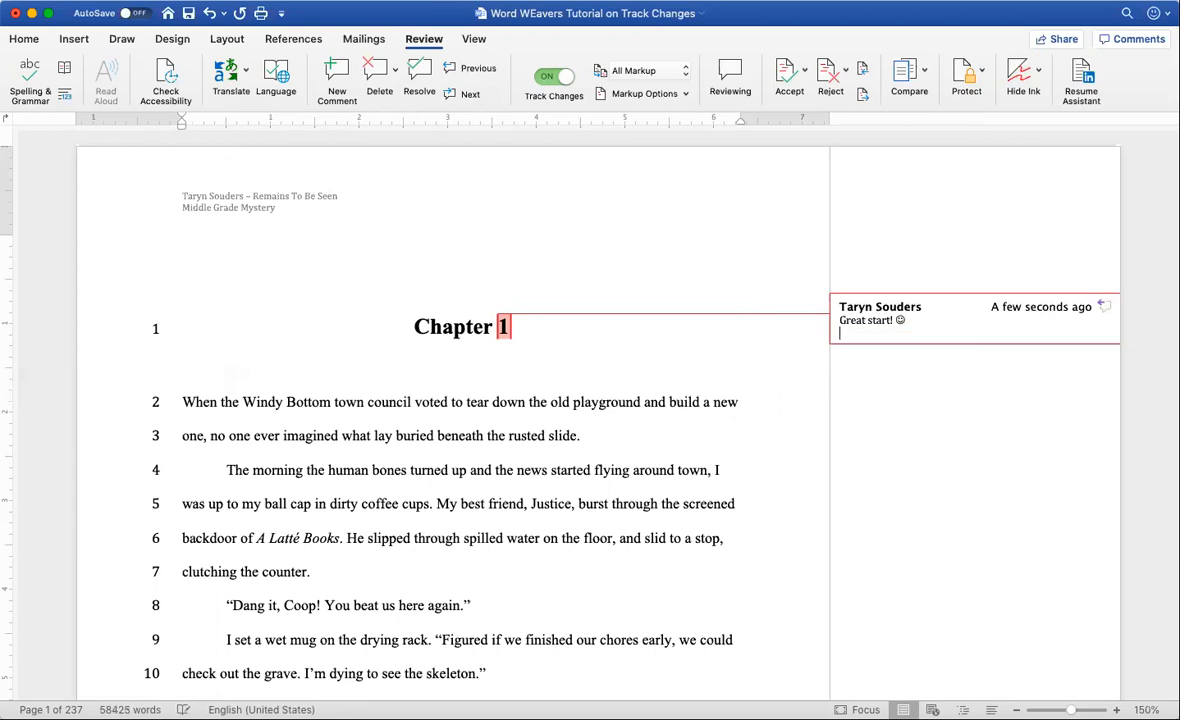
key("Return")
key("Return")
key("Return")
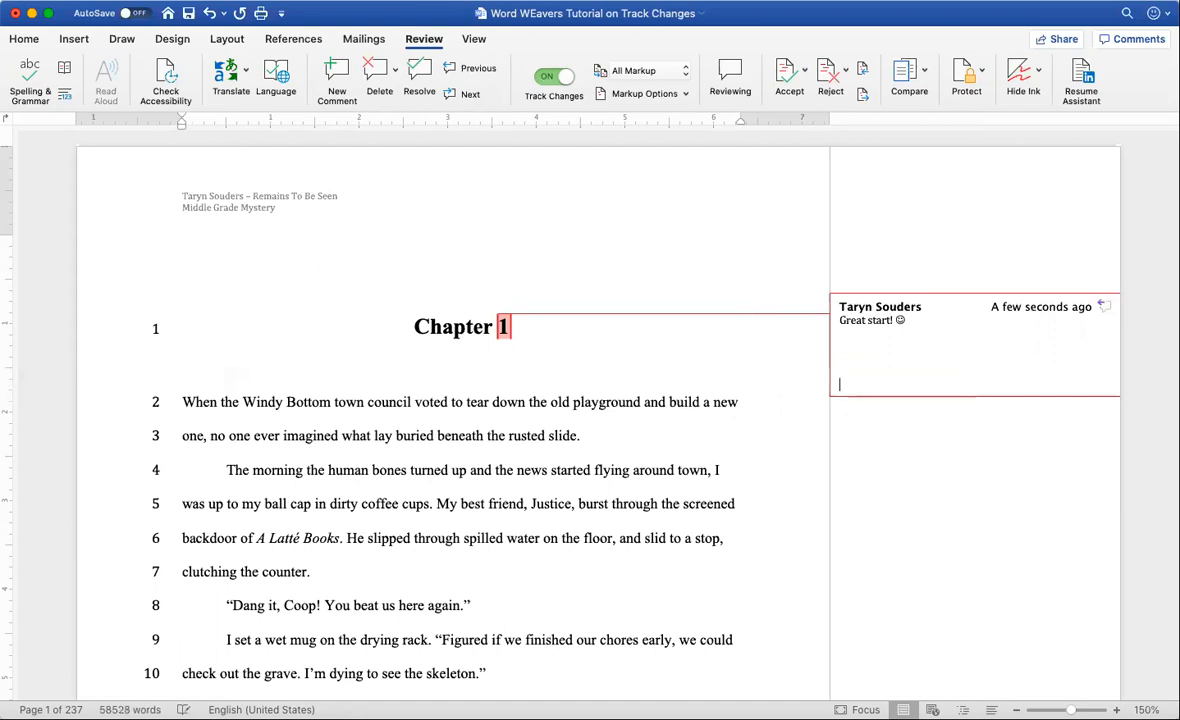
key("BackSpace")
key("BackSpace")
key("BackSpace")
key("BackSpace")
key("BackSpace")
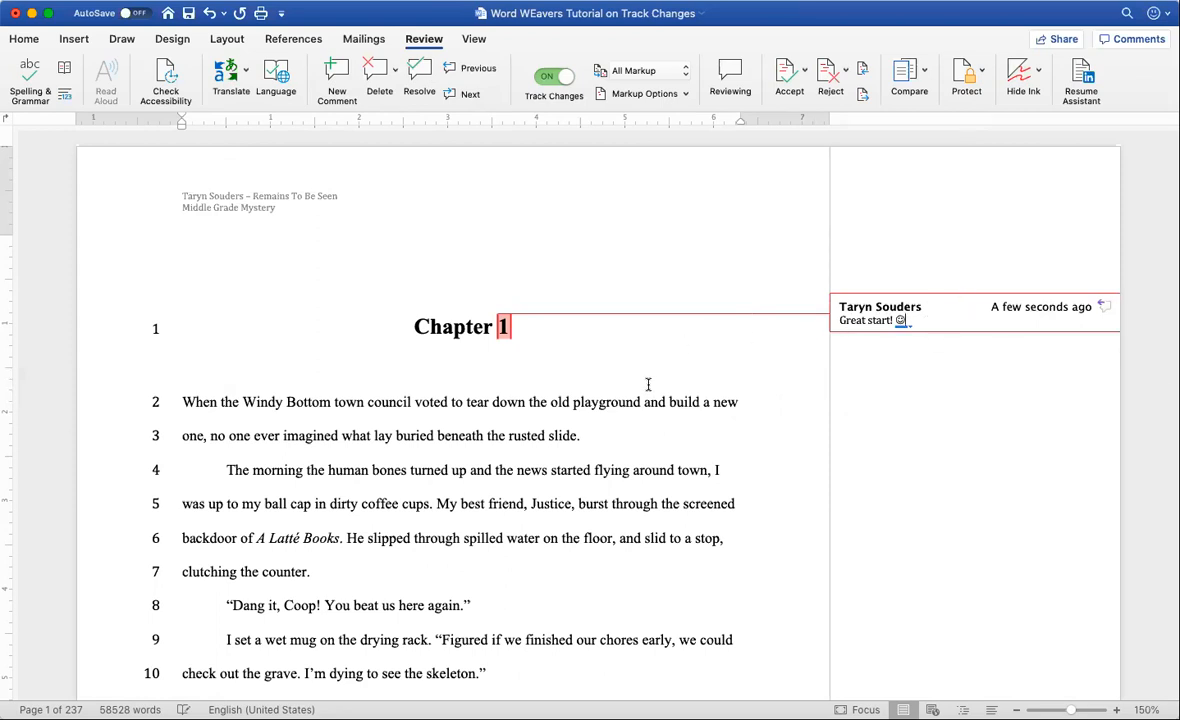
left_click(590, 402)
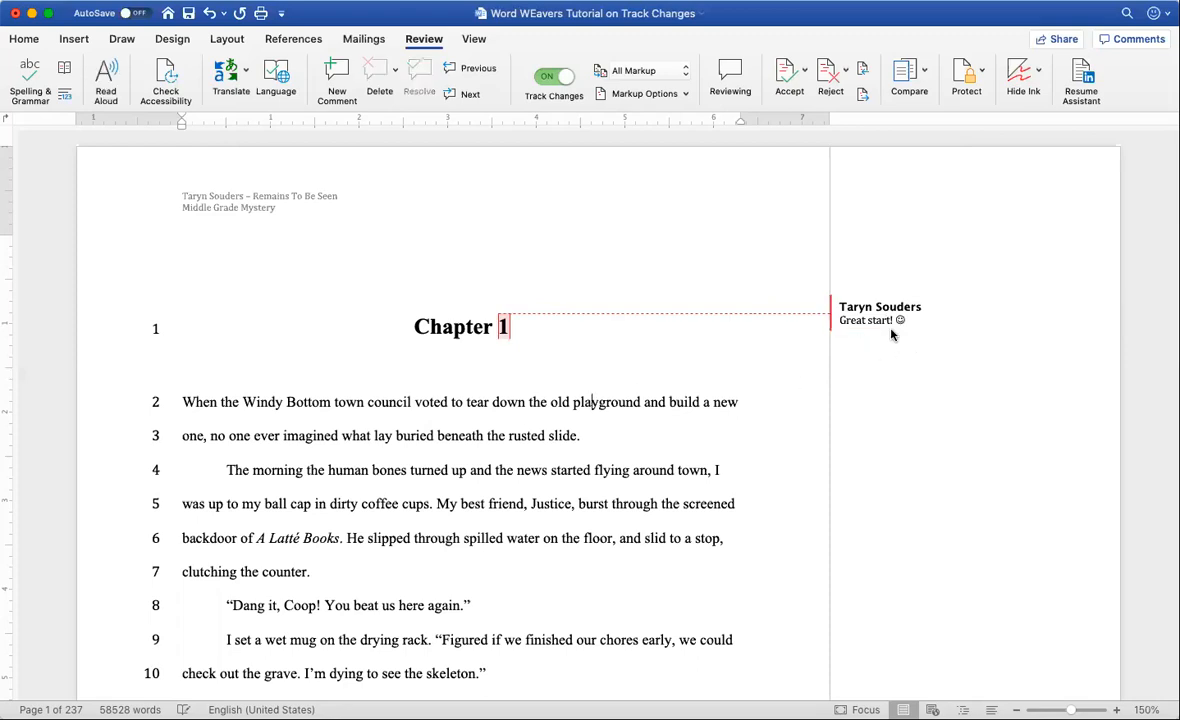
Attach a comment reading "Books" to the word "Books" in "A Latté Books" on line 6
scroll(469, 471, "down", 4)
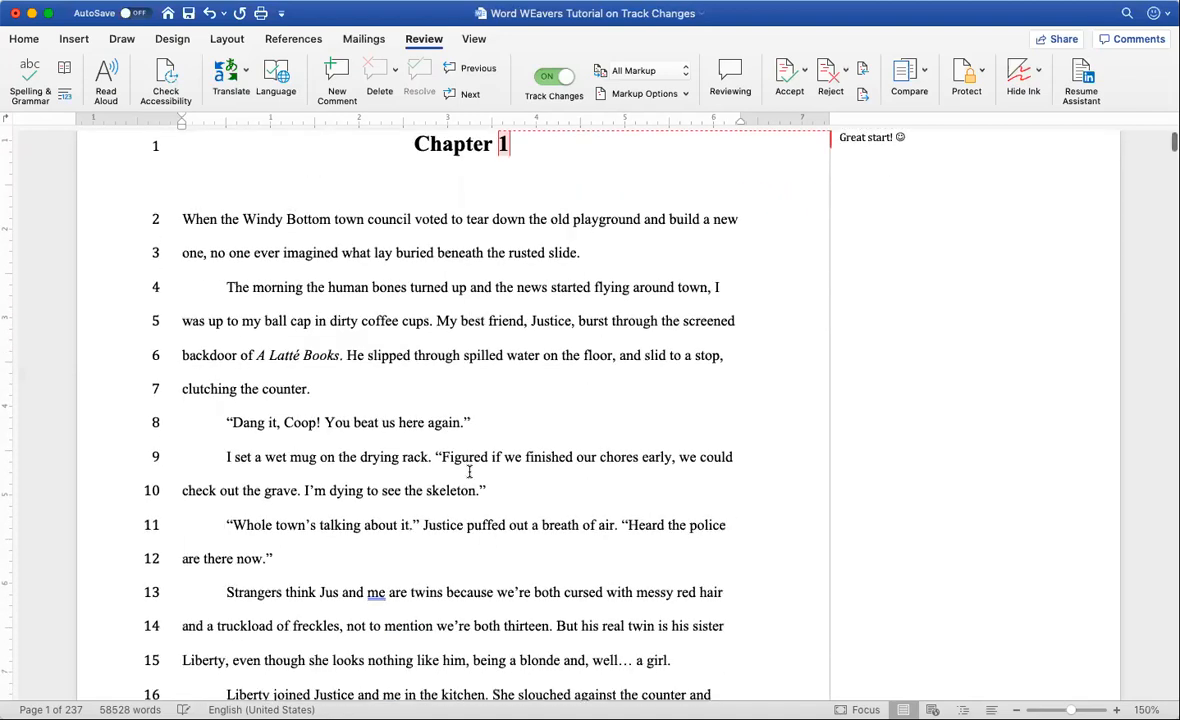
scroll(469, 471, "down", 4)
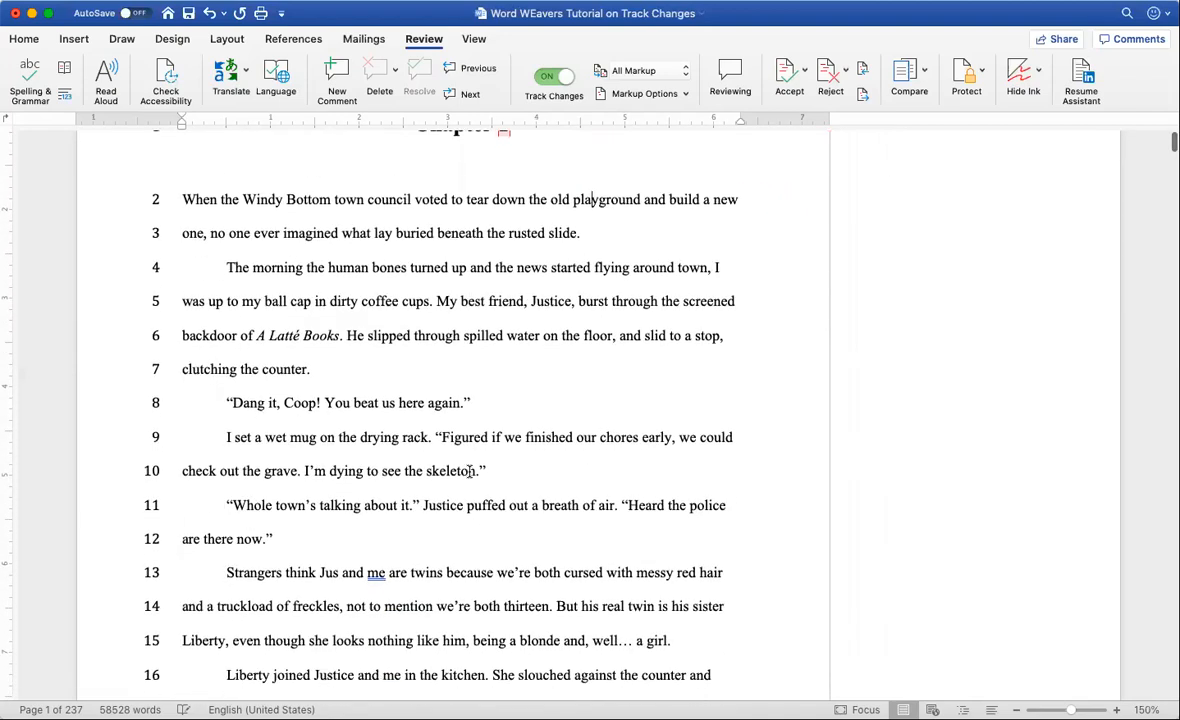
scroll(469, 471, "up", 4)
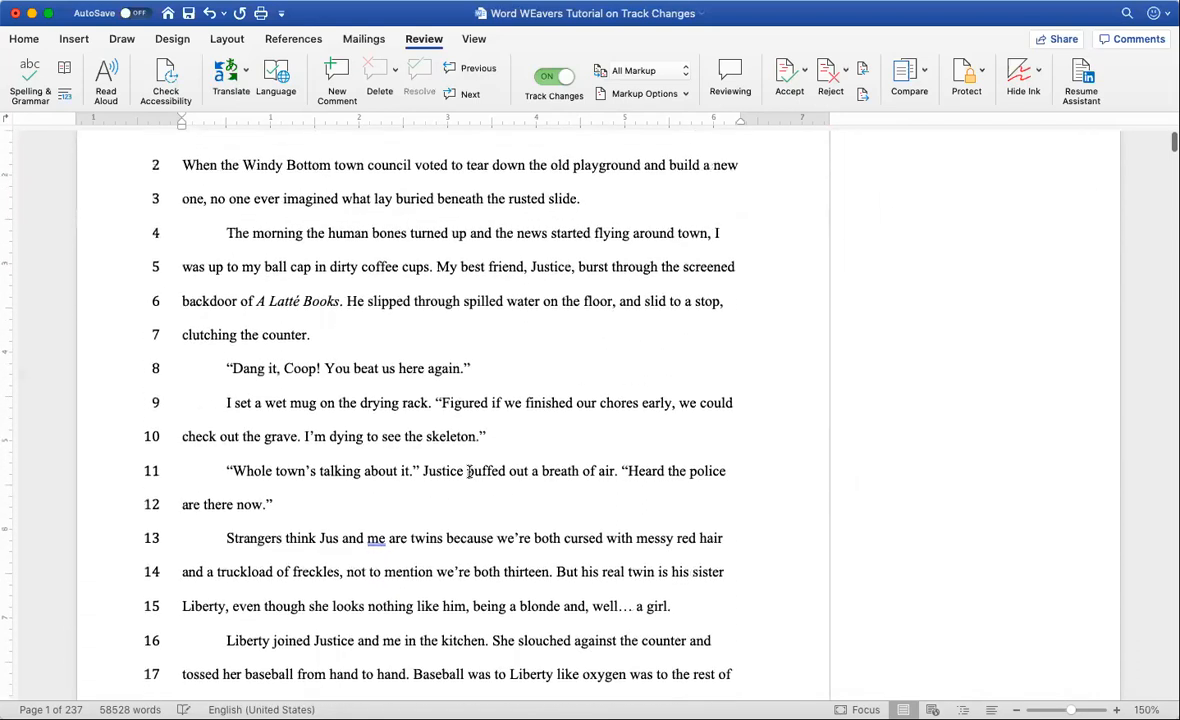
scroll(469, 471, "up", 2)
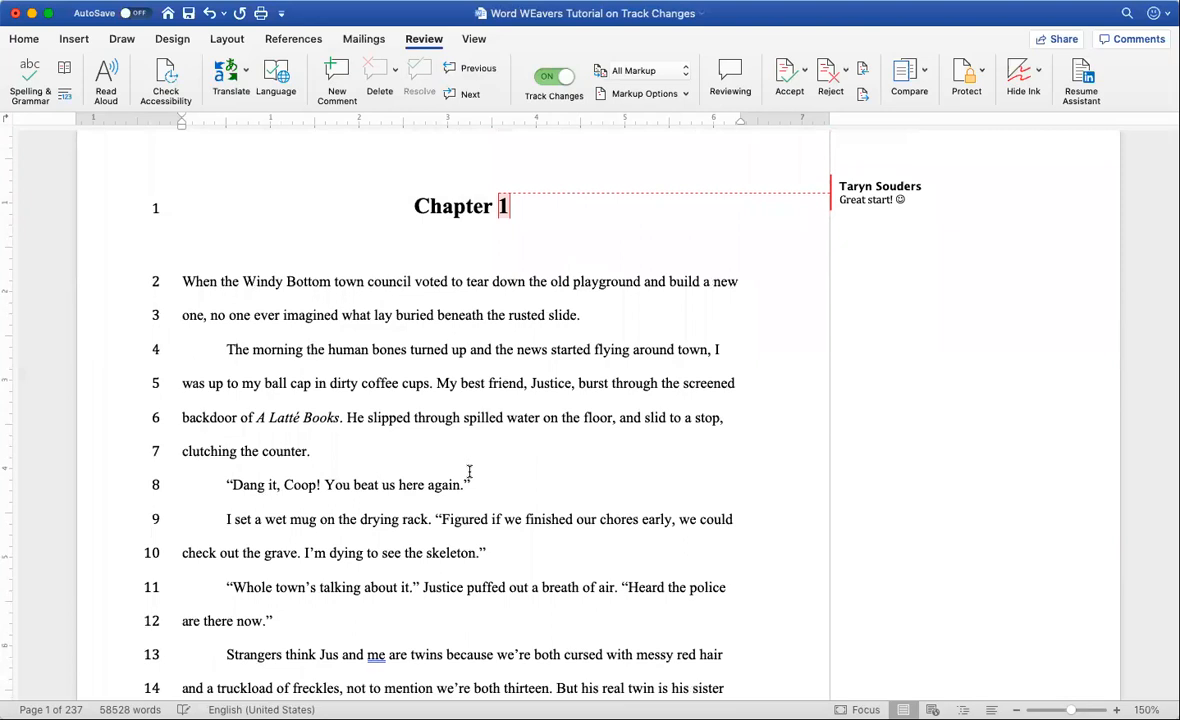
double_click(315, 418)
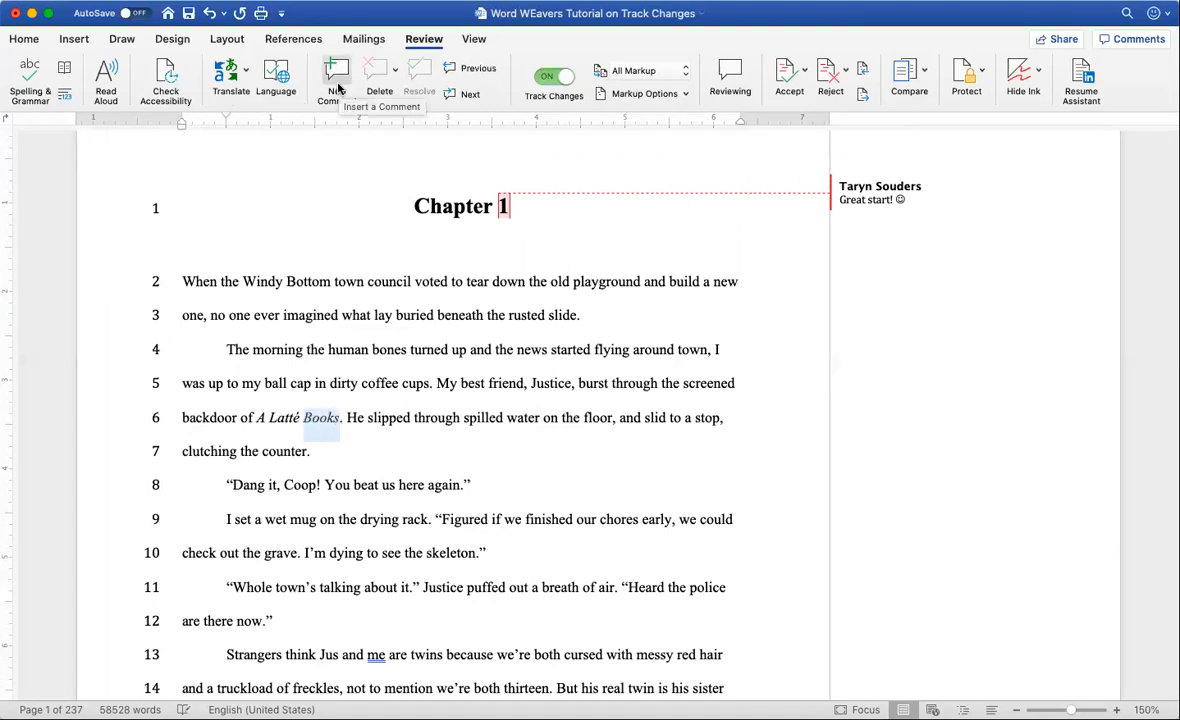
left_click(337, 86)
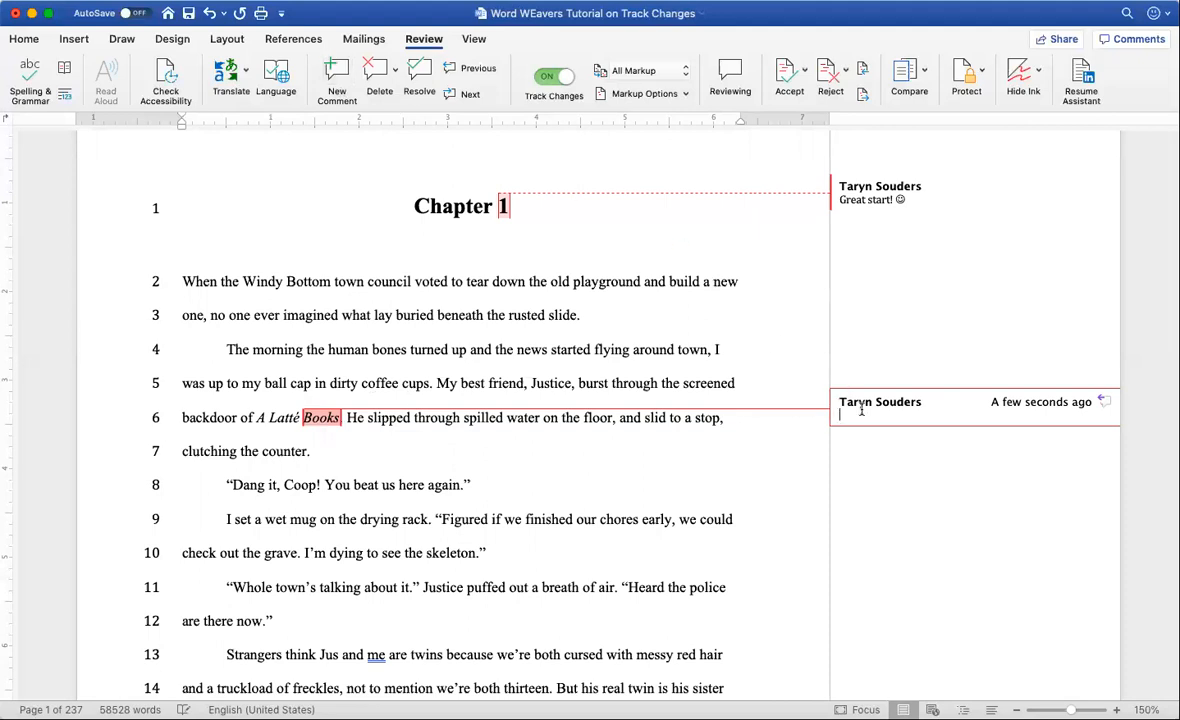
type("Books")
left_click(476, 418)
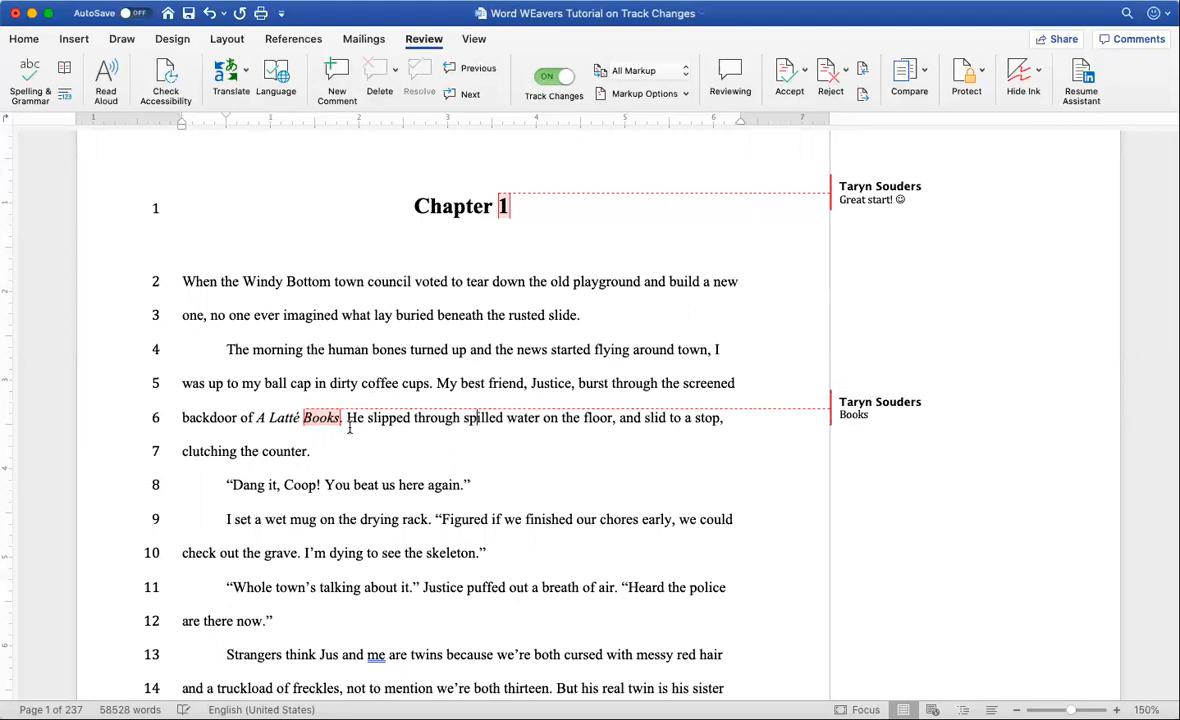
Change the text of the line 6 comment to "Cooks"
left_click(845, 413)
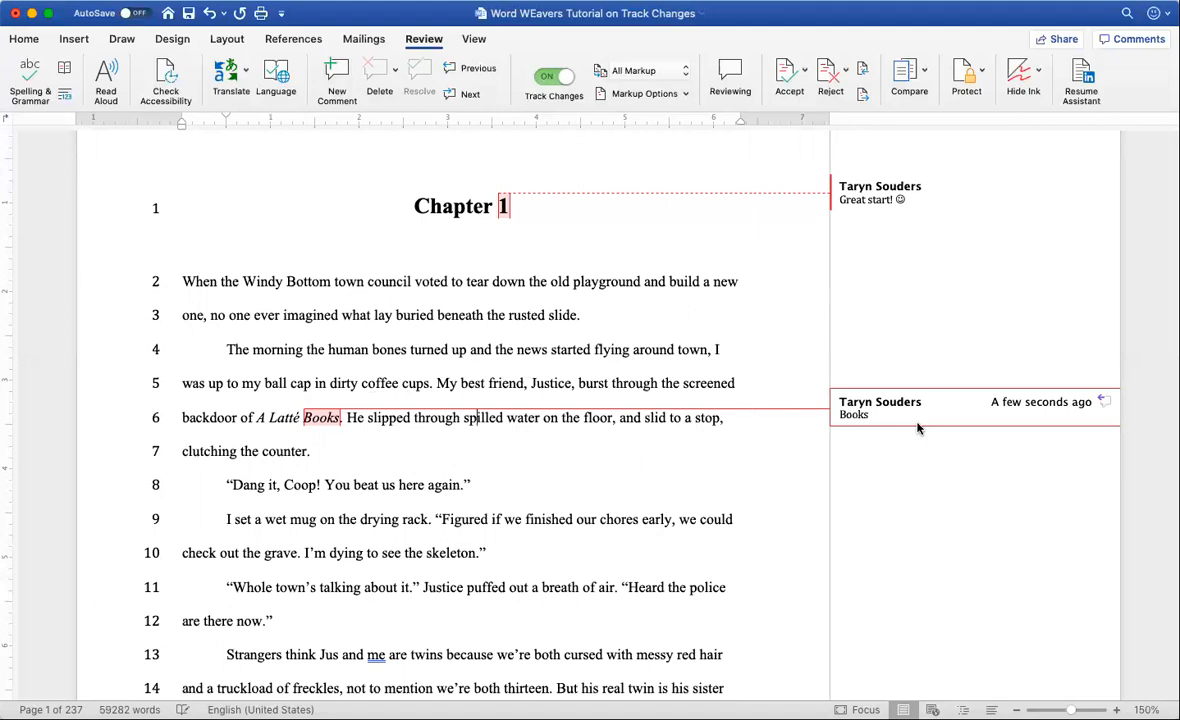
left_click(841, 414)
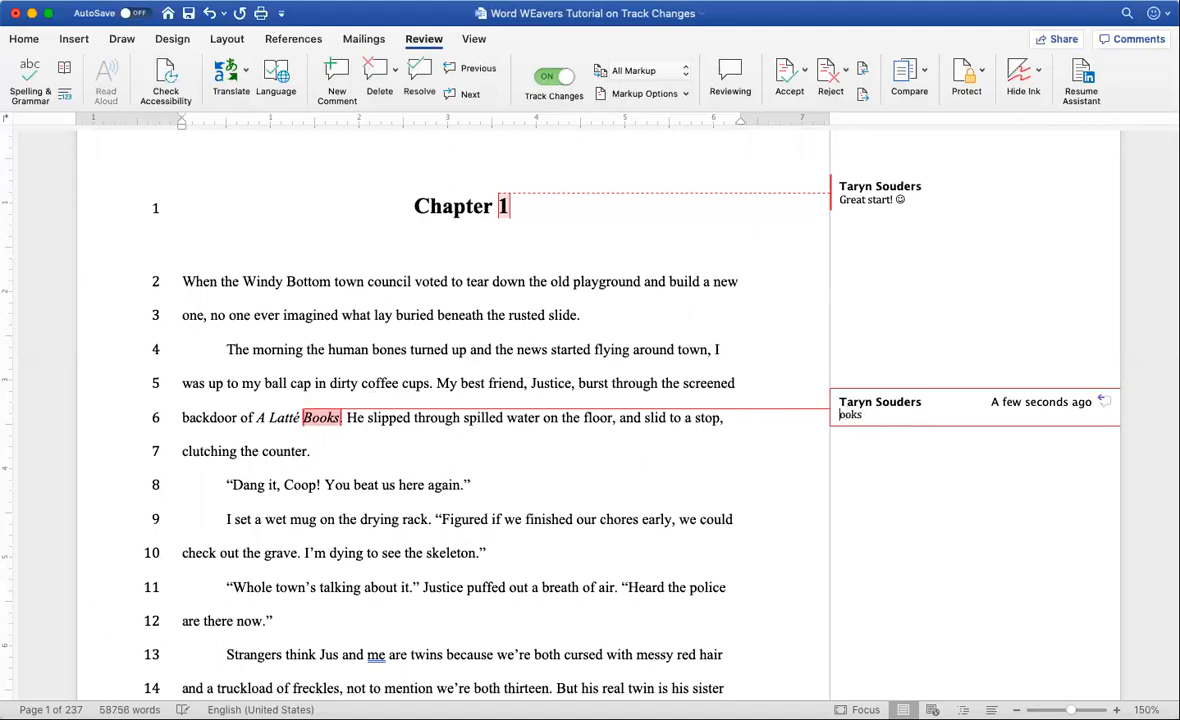
left_click(884, 415)
left_click(515, 415)
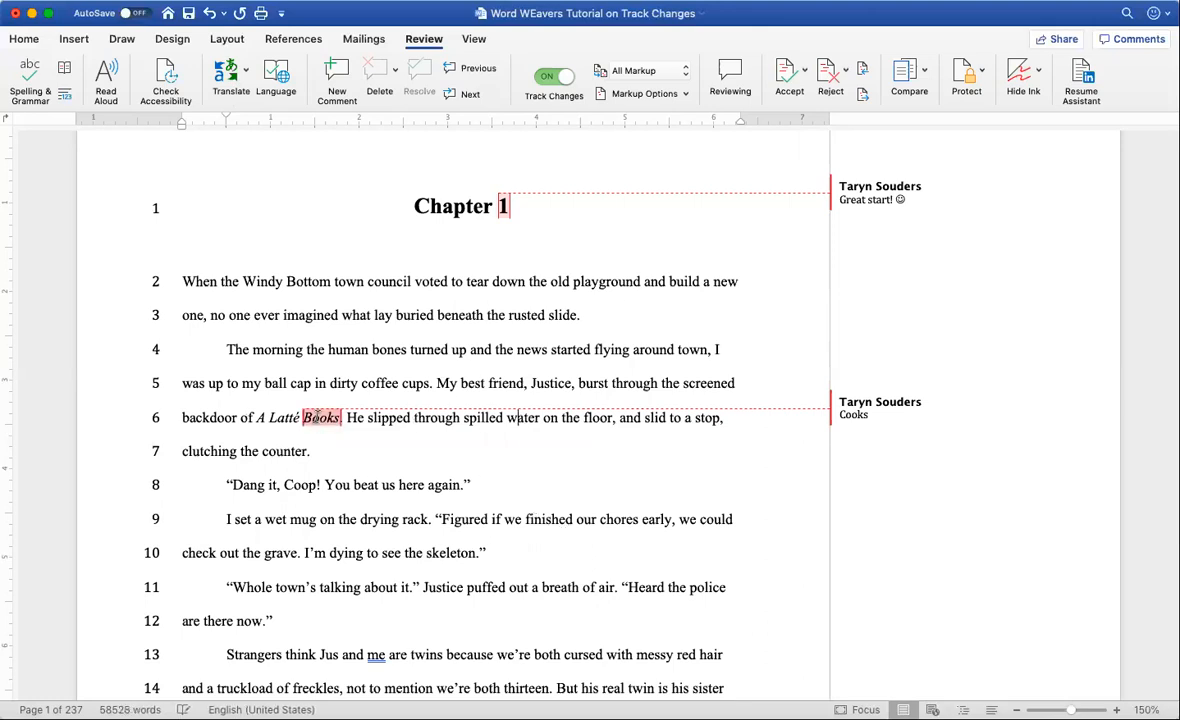
Preview the comment attached to "Books" on line 6 and delete it
mouse_move(316, 418)
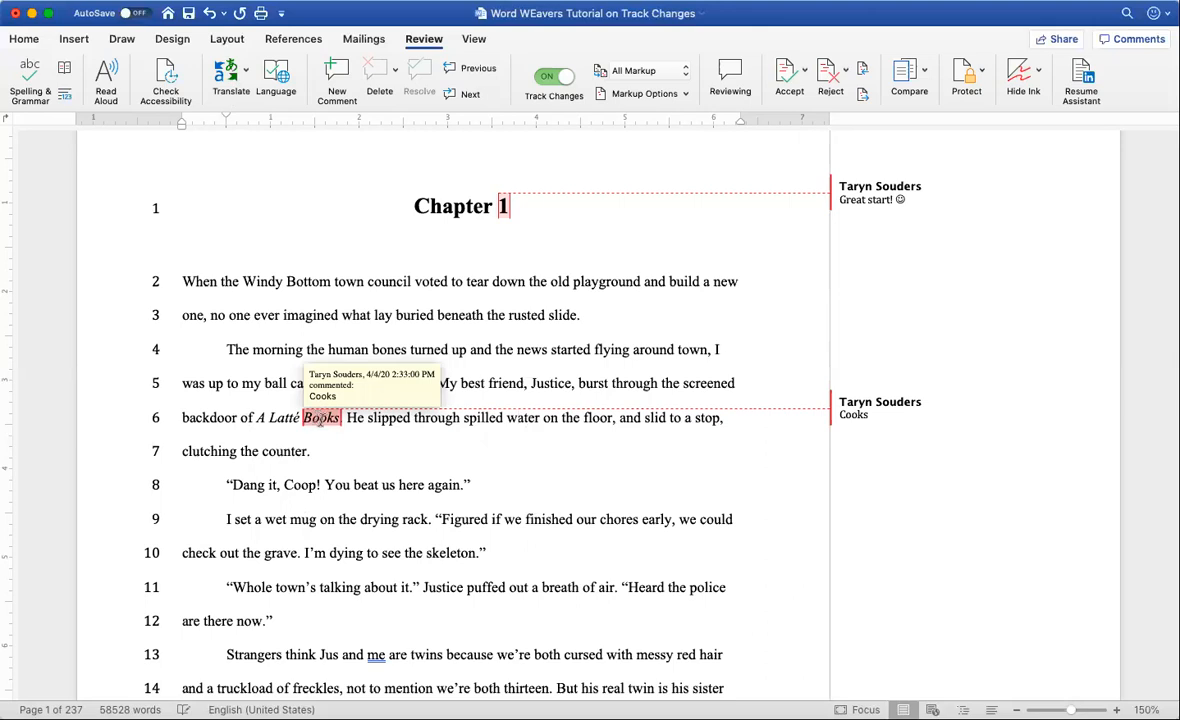
left_click(866, 414)
left_click(865, 413)
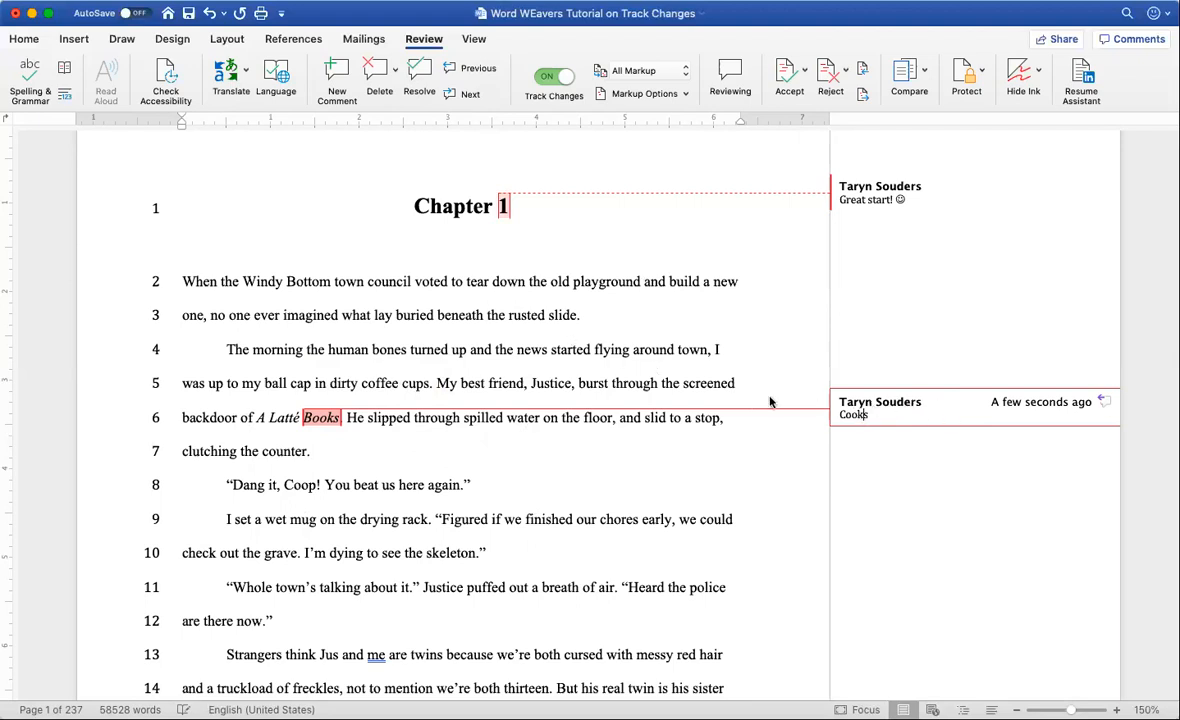
left_click(377, 74)
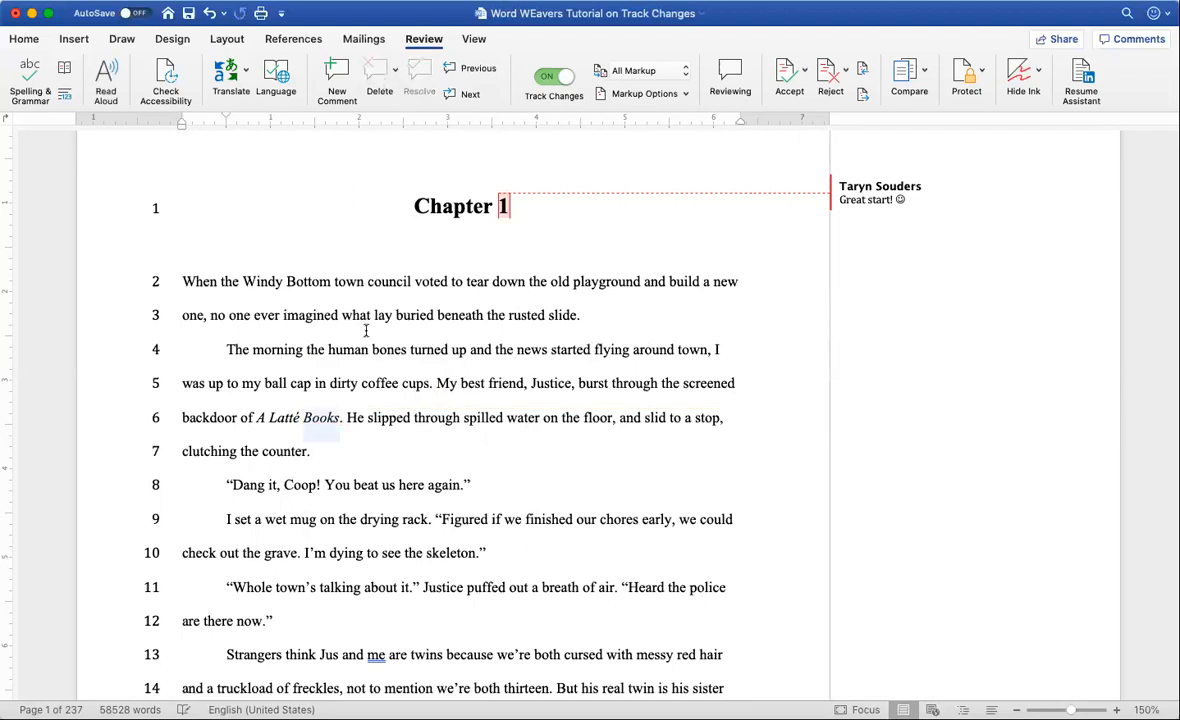
Replace the word "Books" on line 6 with "Cooks" as a tracked change
double_click(331, 417)
type("Cooks")
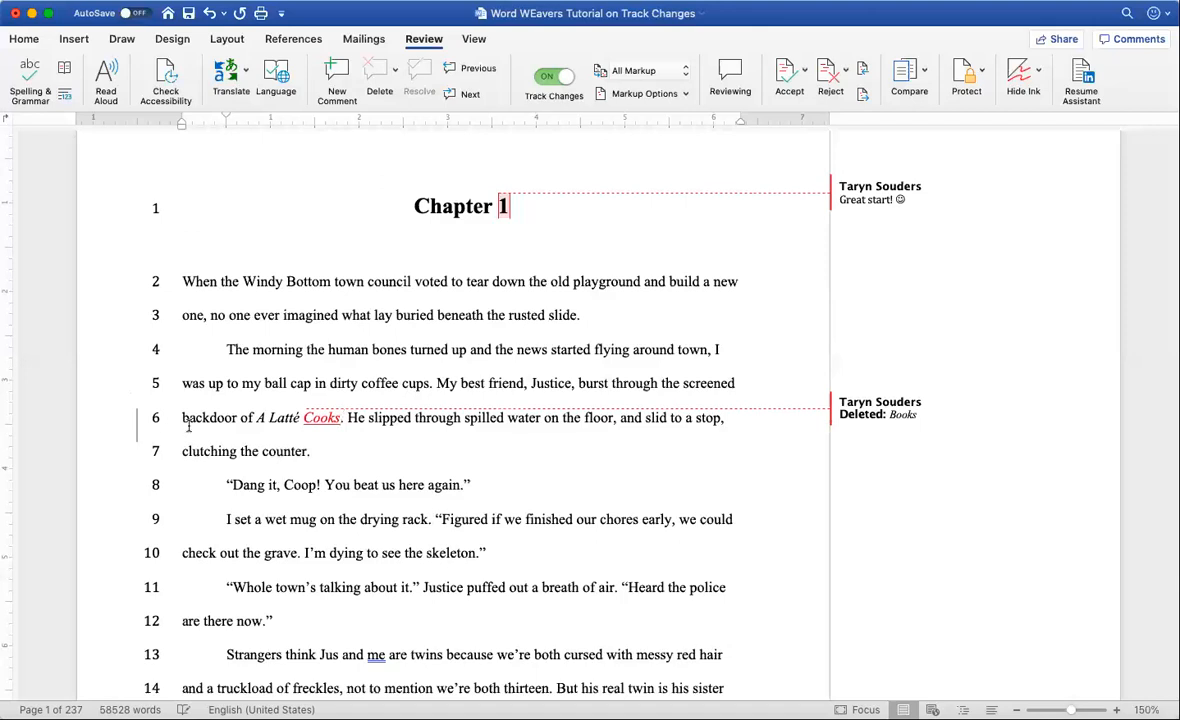
Insert an extra space before "You beat us here again" on line 8 and remove it again
left_click(325, 485)
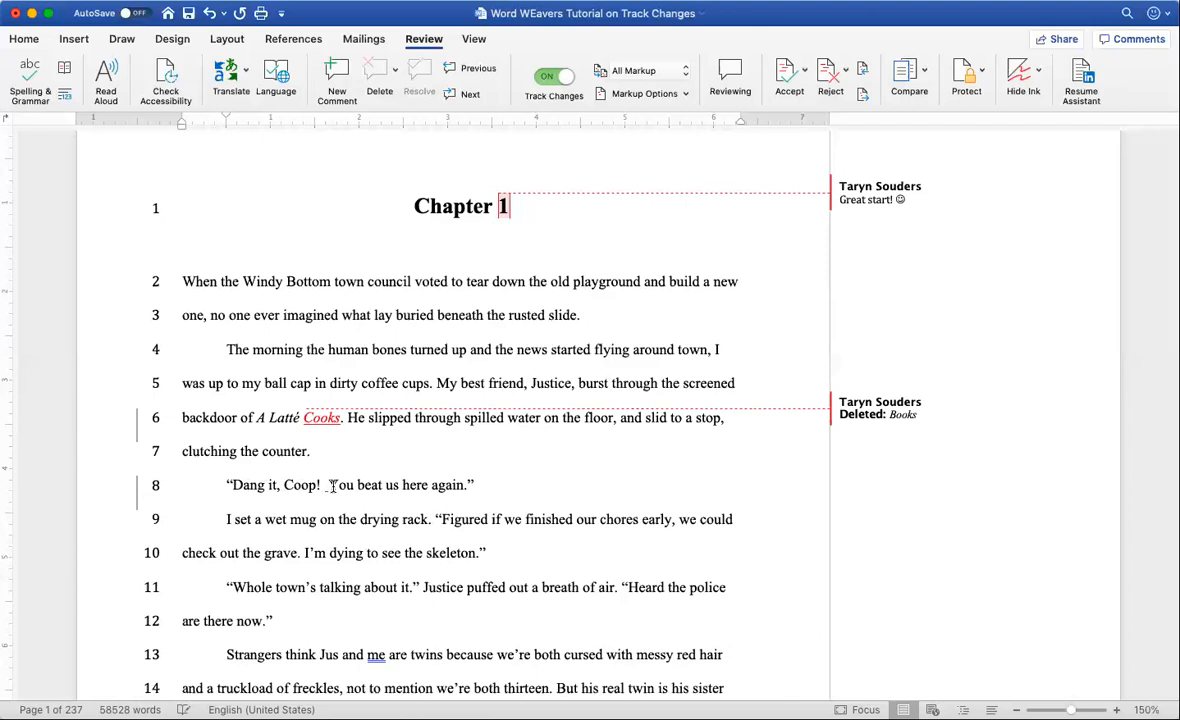
key("BackSpace")
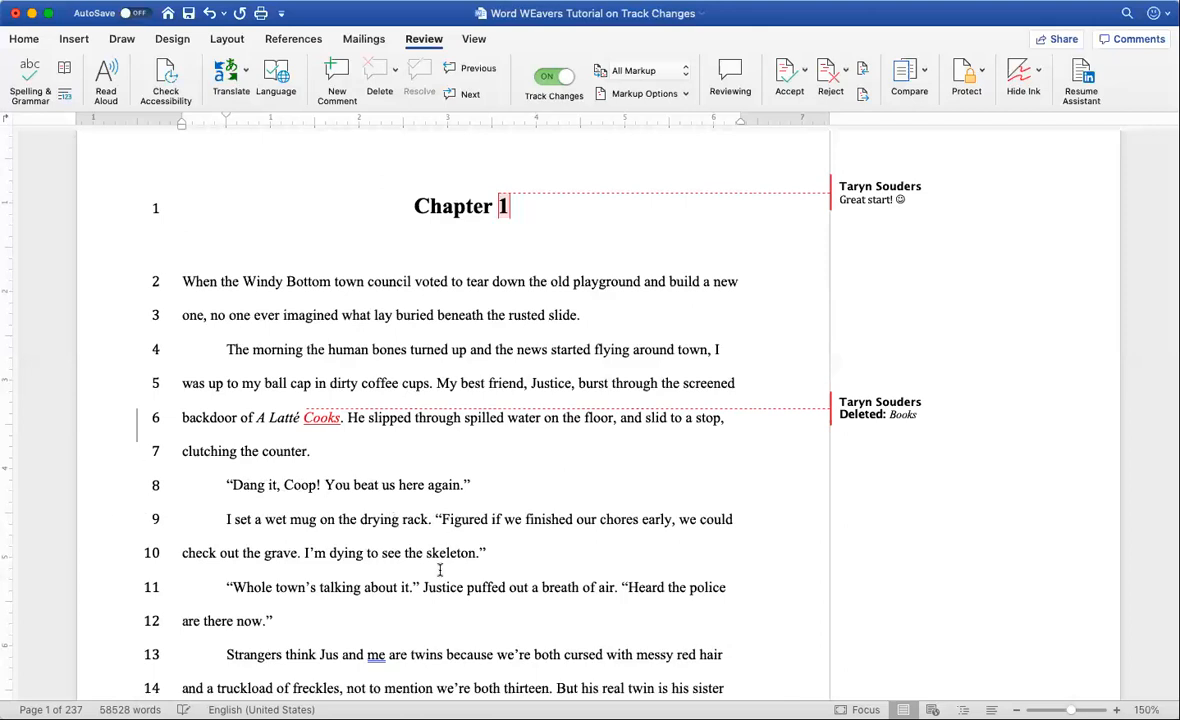
Comment "Consider using this elsewhere." on the sentence "She slouched against the counter and tossed her baseball from hand to hand."
scroll(440, 600, "down", 3)
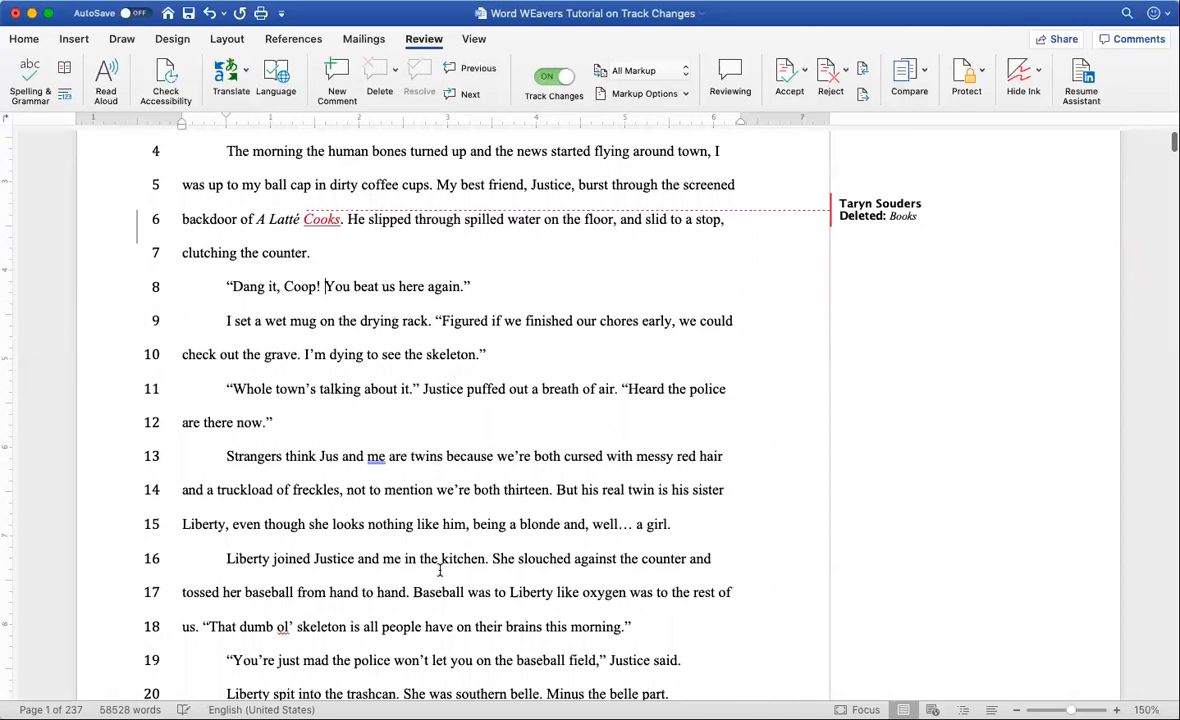
scroll(440, 570, "down", 4)
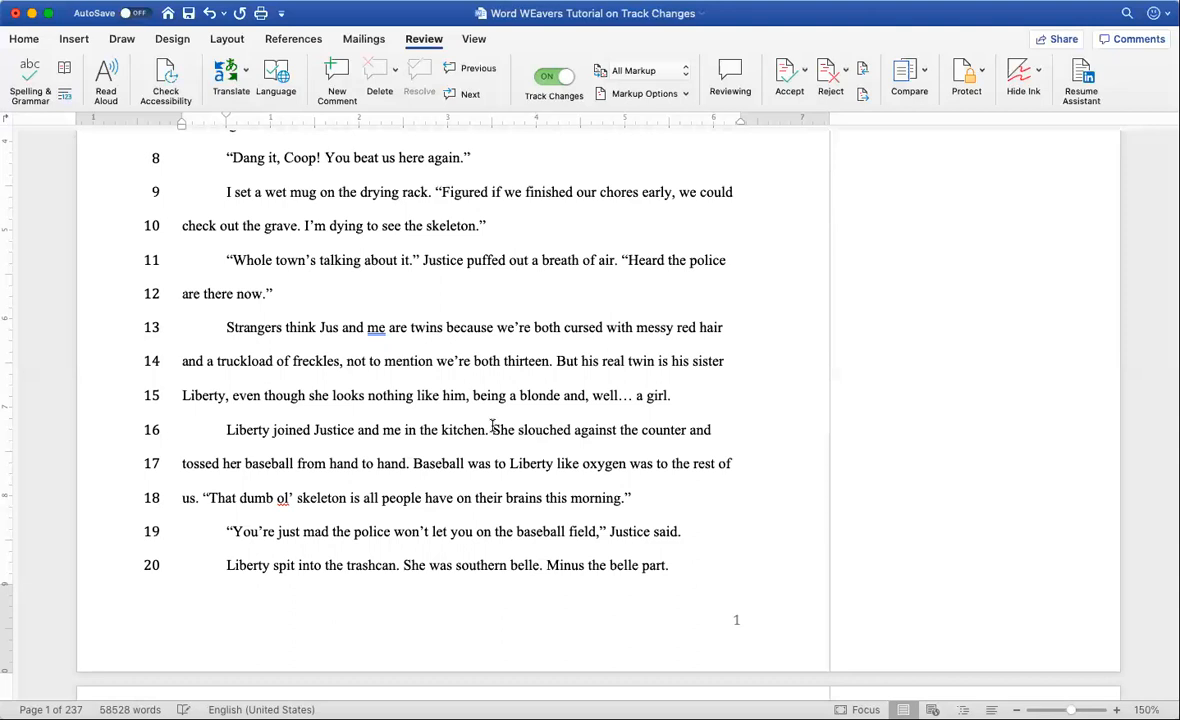
left_click_drag(491, 430, 410, 462)
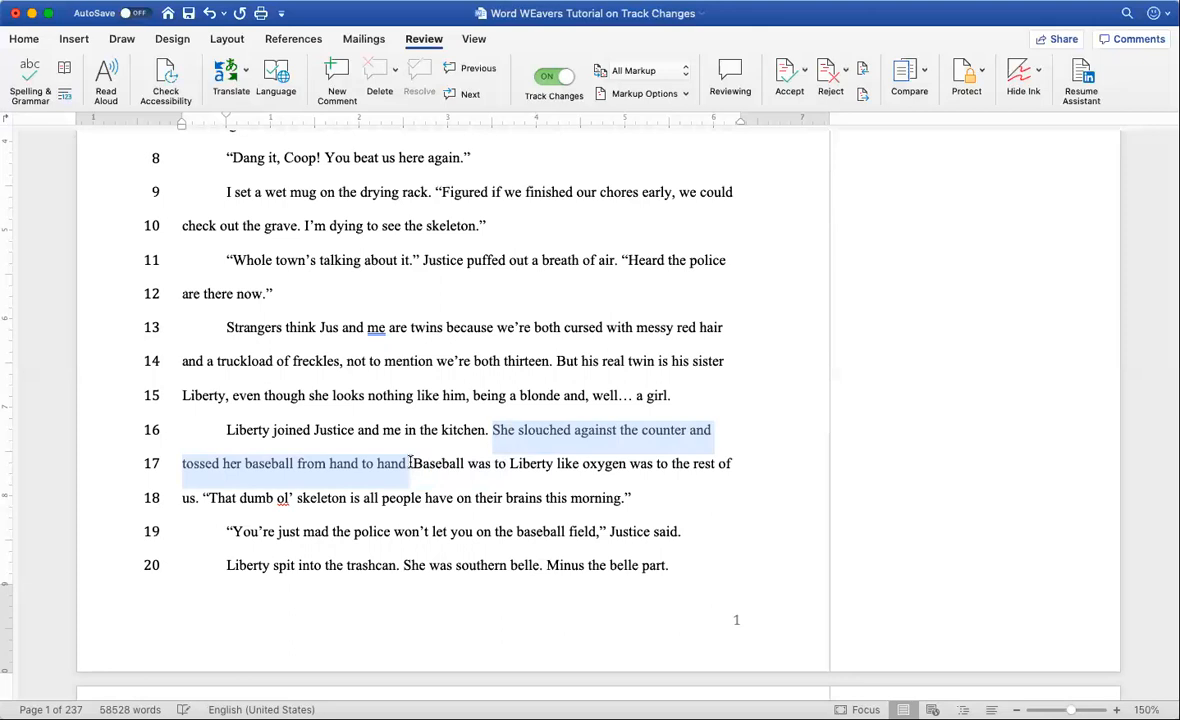
left_click(337, 88)
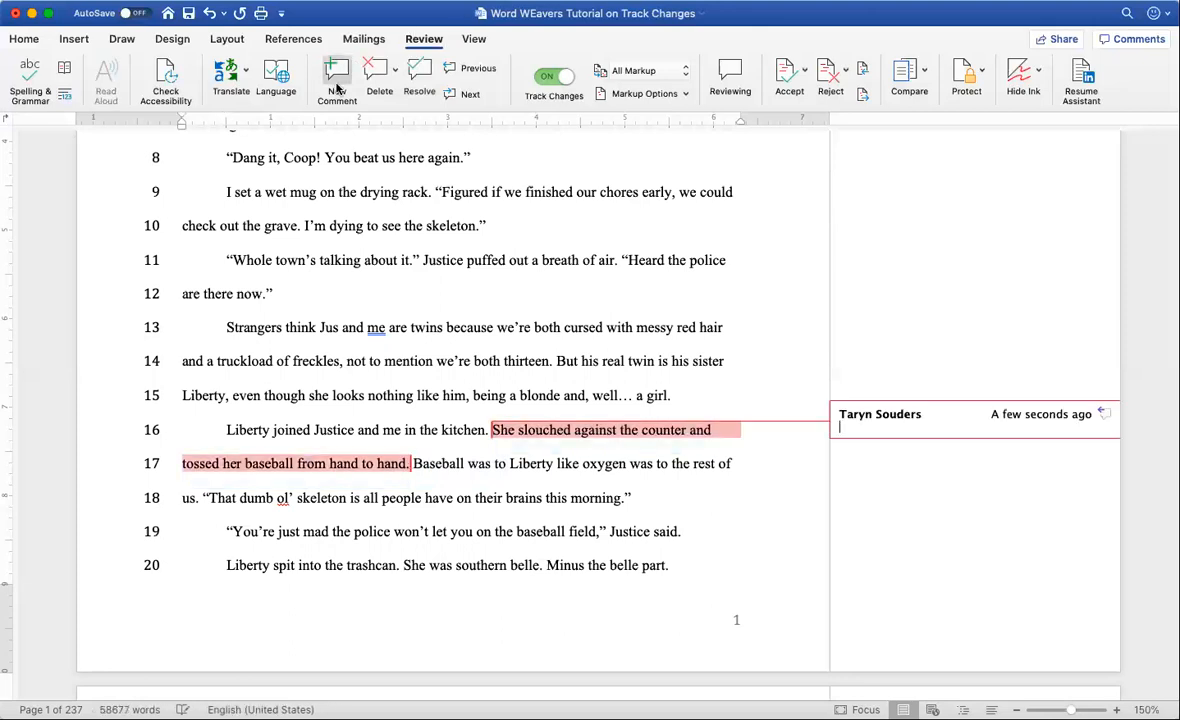
type("Condi")
key("BackSpace")
key("BackSpace")
key("BackSpace")
type("ns")
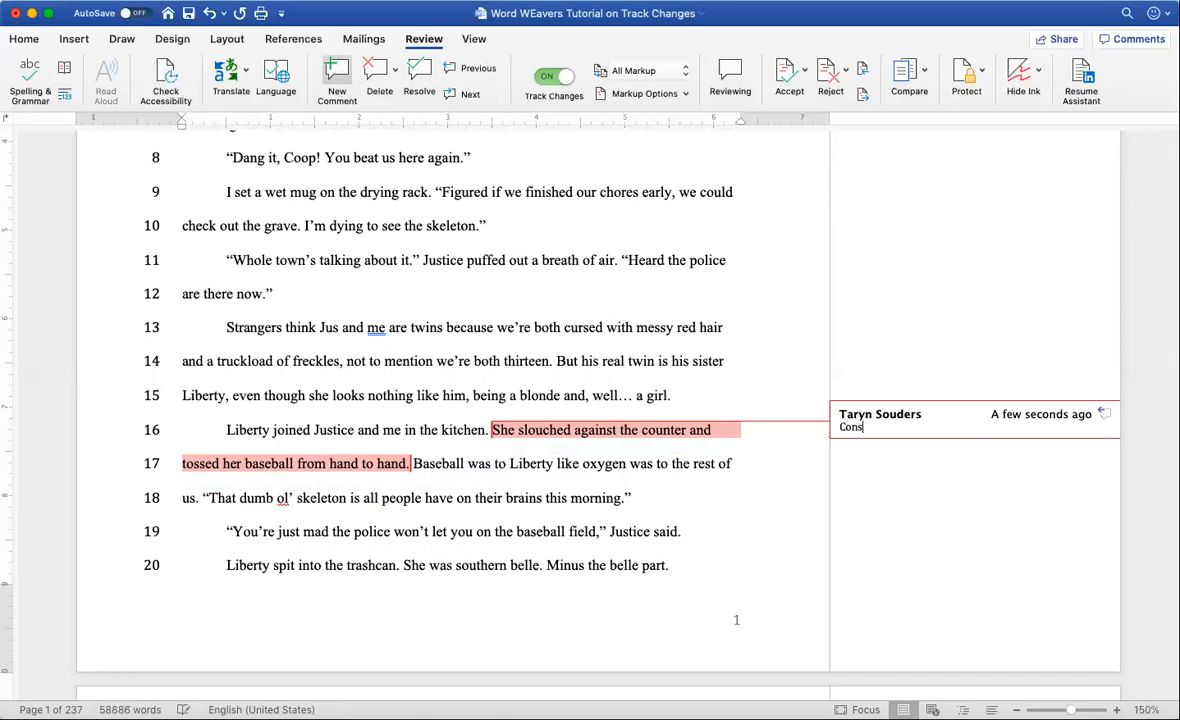
type("ider using the")
key("BackSpace")
type("is elsewhere.")
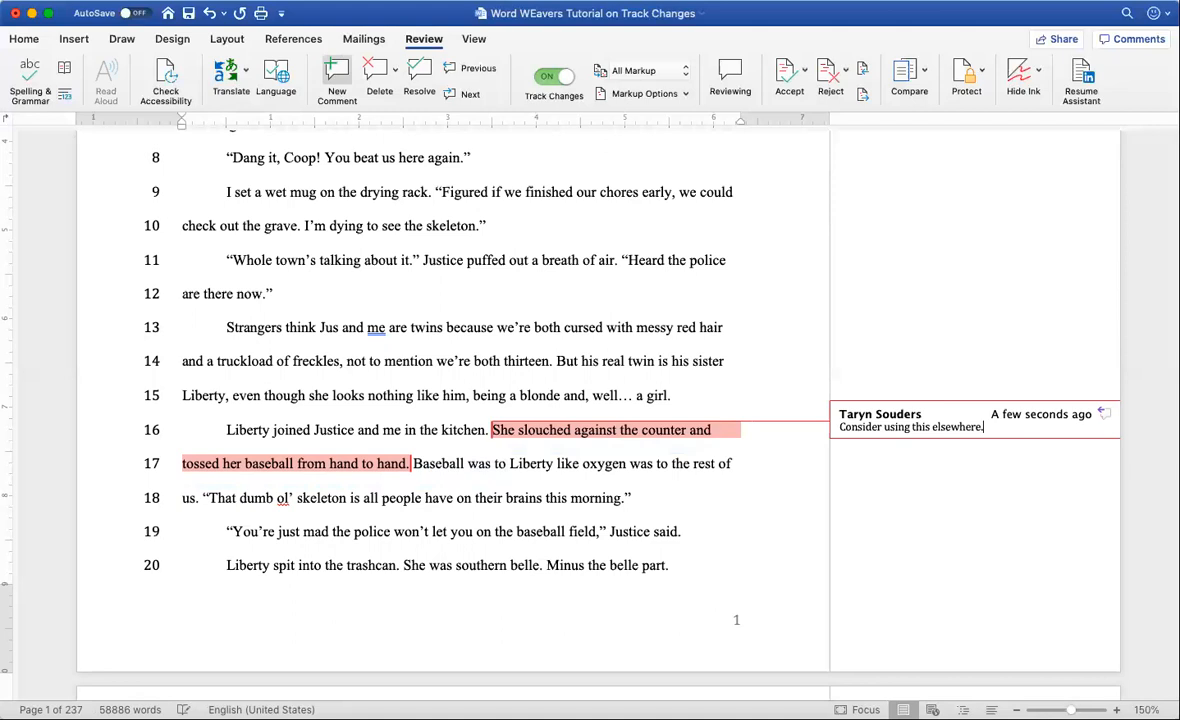
Extend the comment on the slouching sentence with "Nice sentence but doens't really fit."
type(" Nice sentence butdoens't really fit.")
left_click(1070, 427)
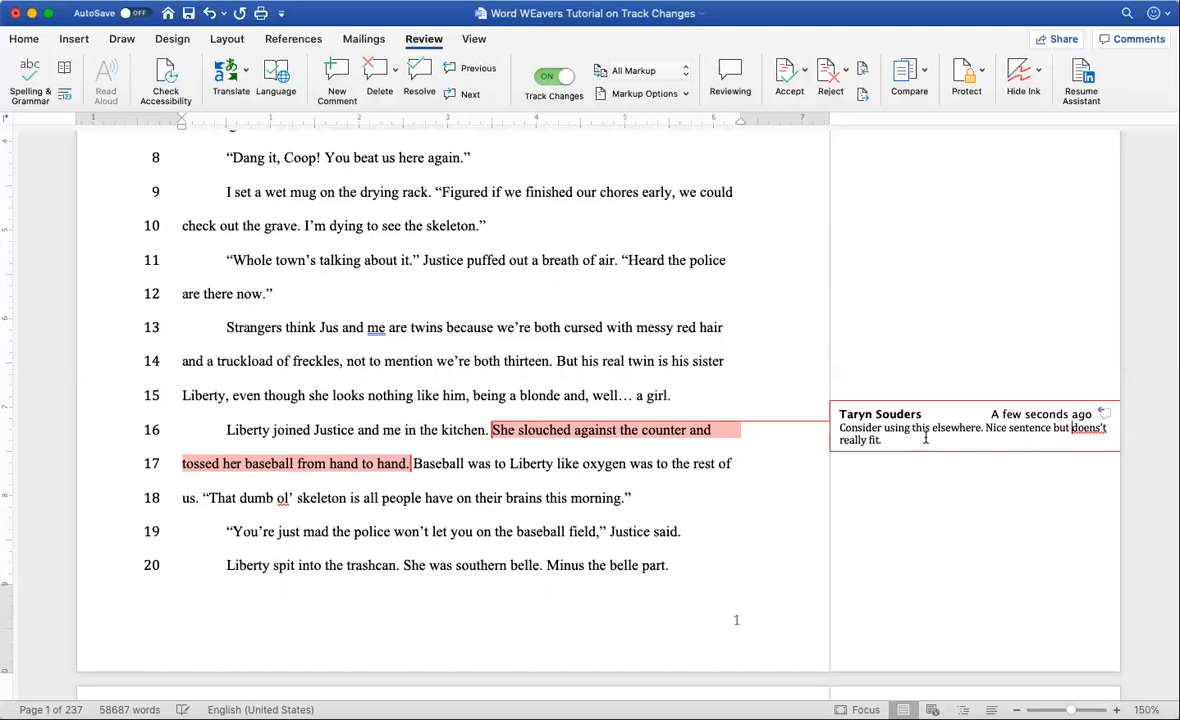
left_click(476, 463)
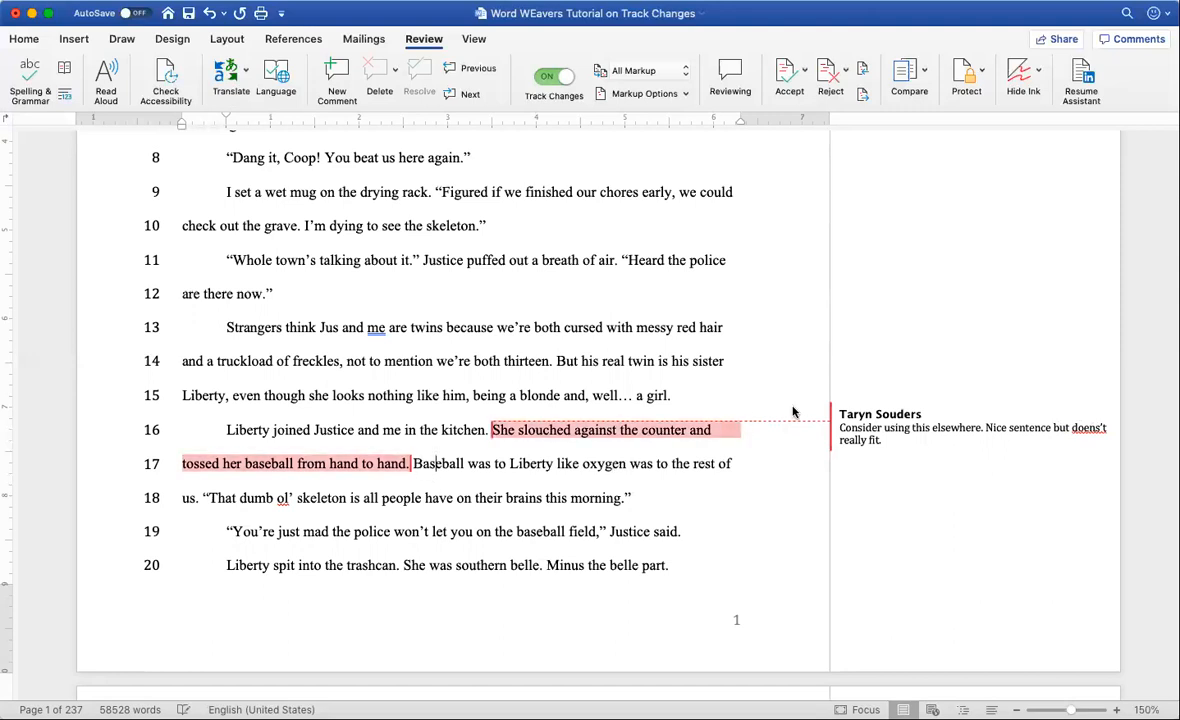
left_click(863, 428)
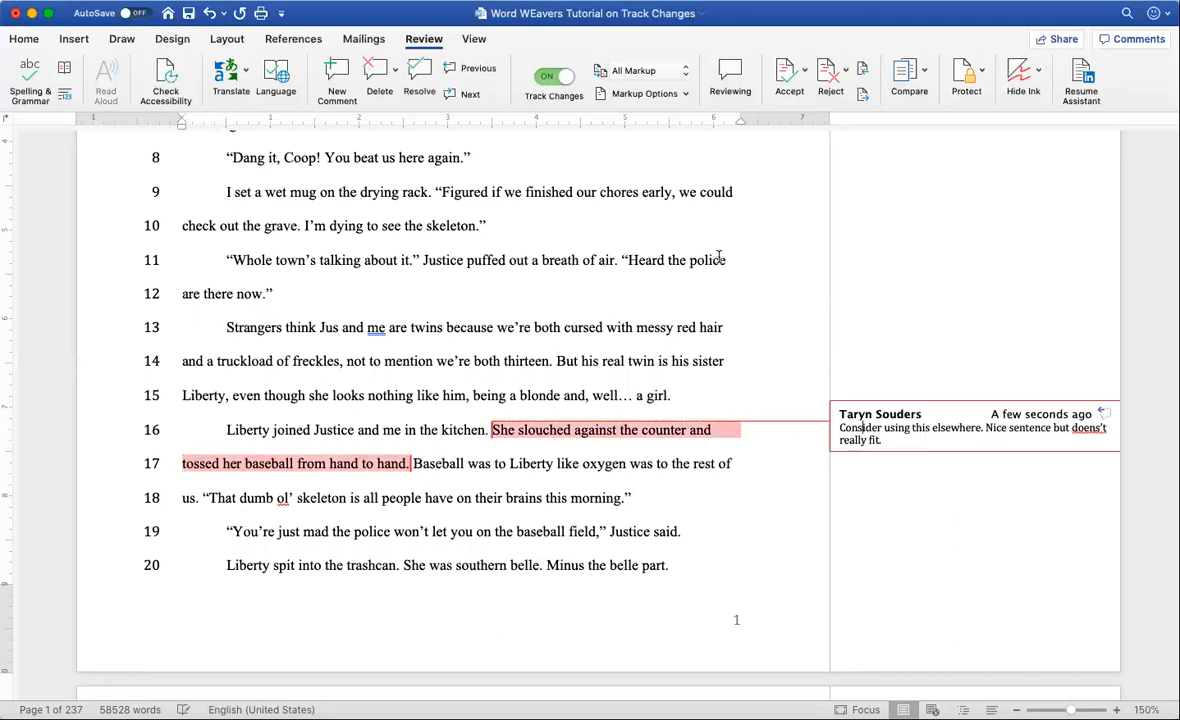
Delete the comment attached to the sentence "She slouched against the counter and tossed her baseball from hand to hand."
left_click(377, 72)
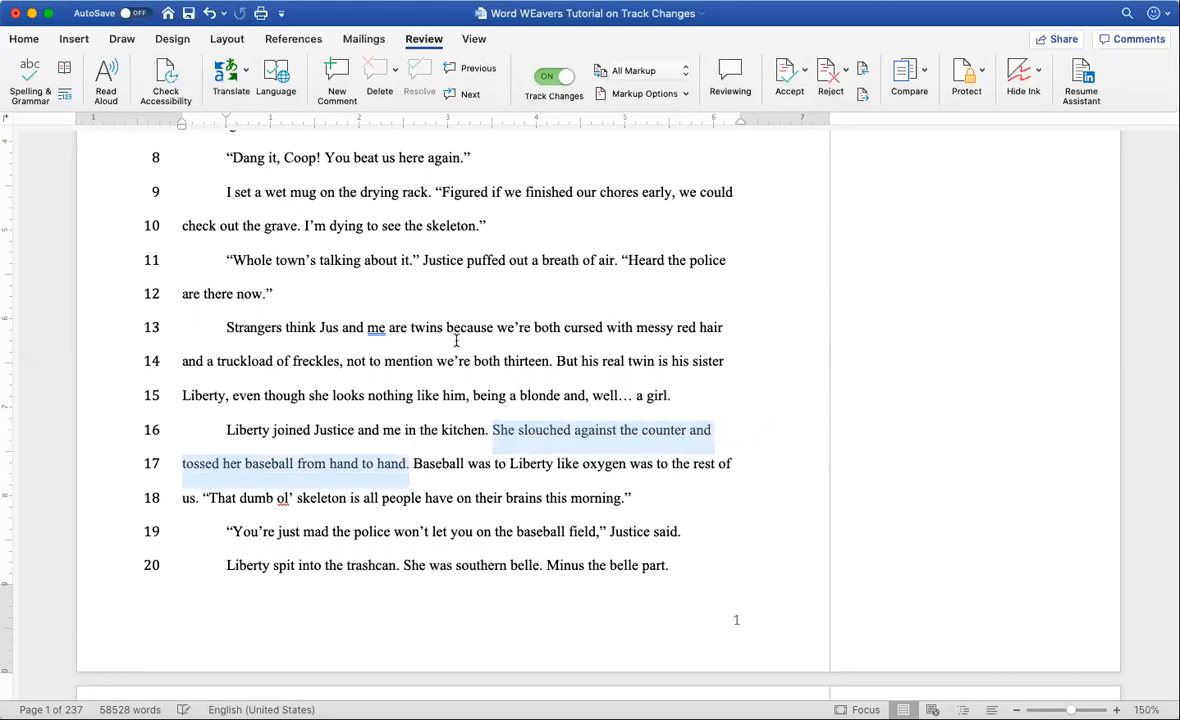
Delete the slouching sentence on lines 16–17 as a tracked change and undo the deletion
key("Delete")
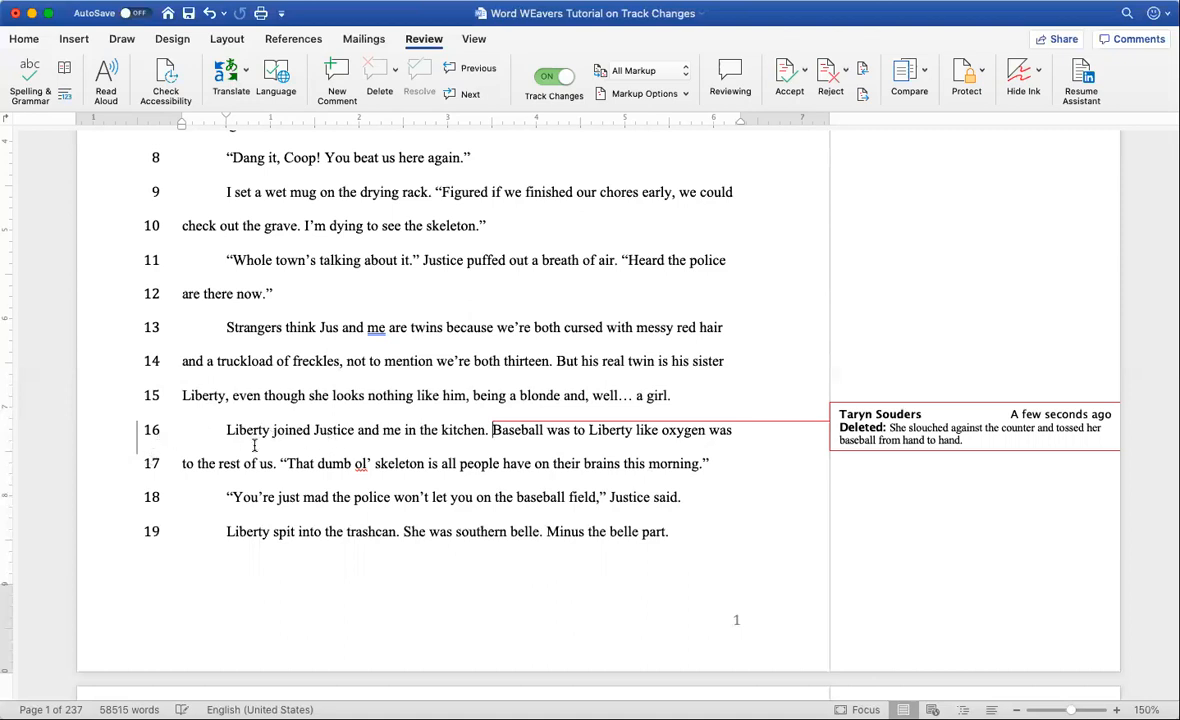
left_click(210, 14)
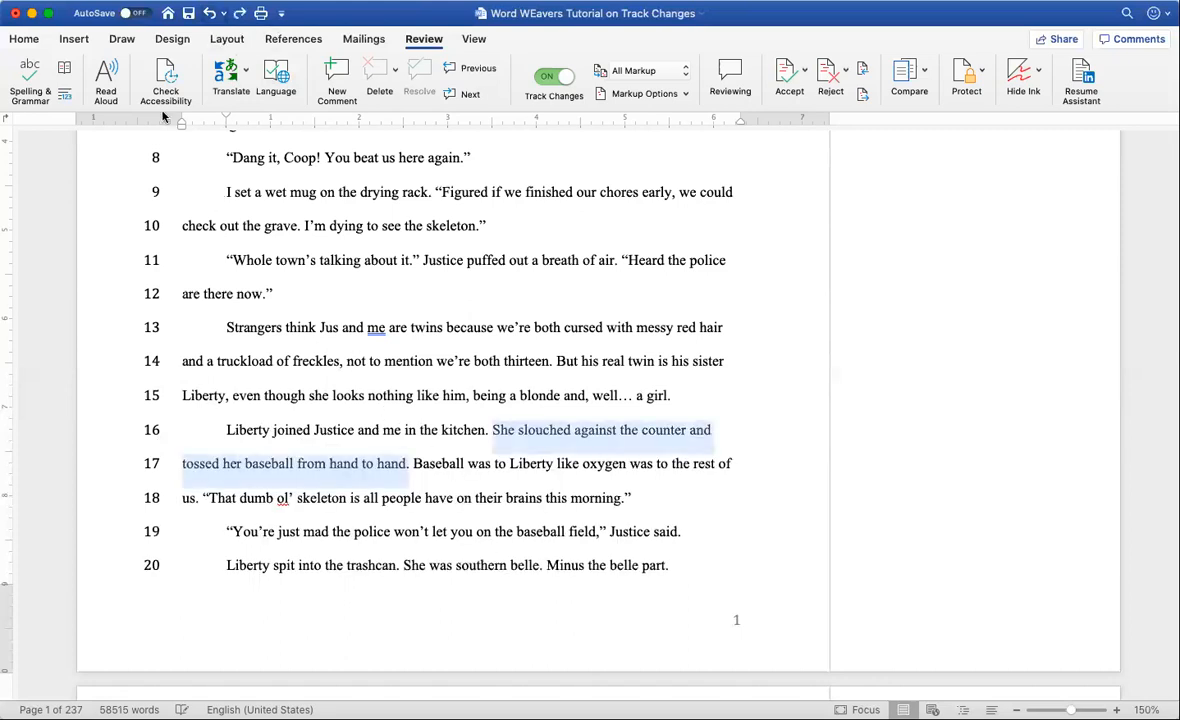
Apply strikethrough formatting to the sentence "She slouched against the counter and tossed her baseball from hand to hand."
left_click(25, 40)
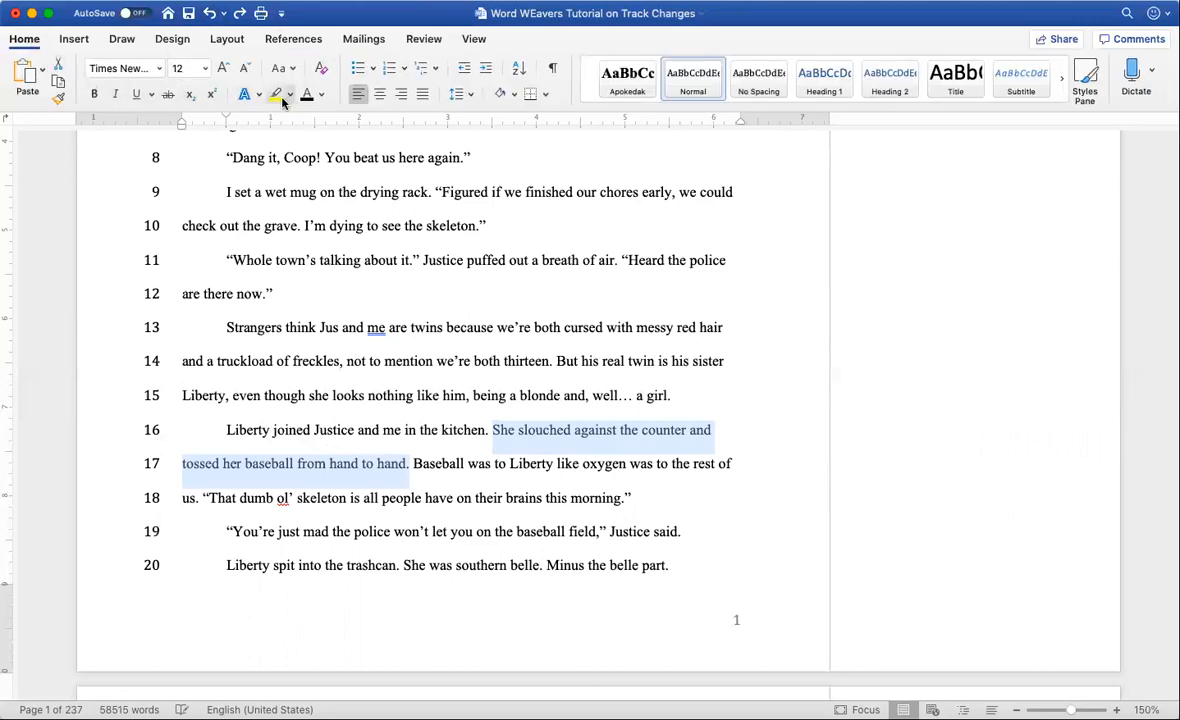
left_click(168, 95)
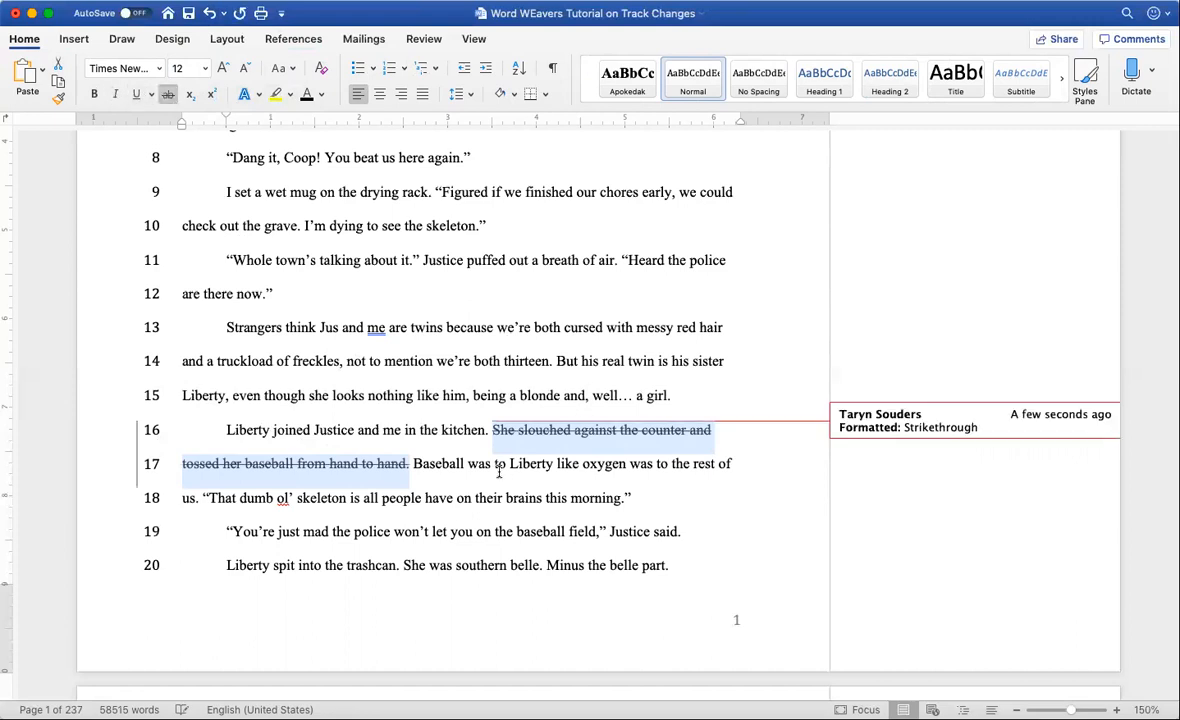
left_click(468, 463)
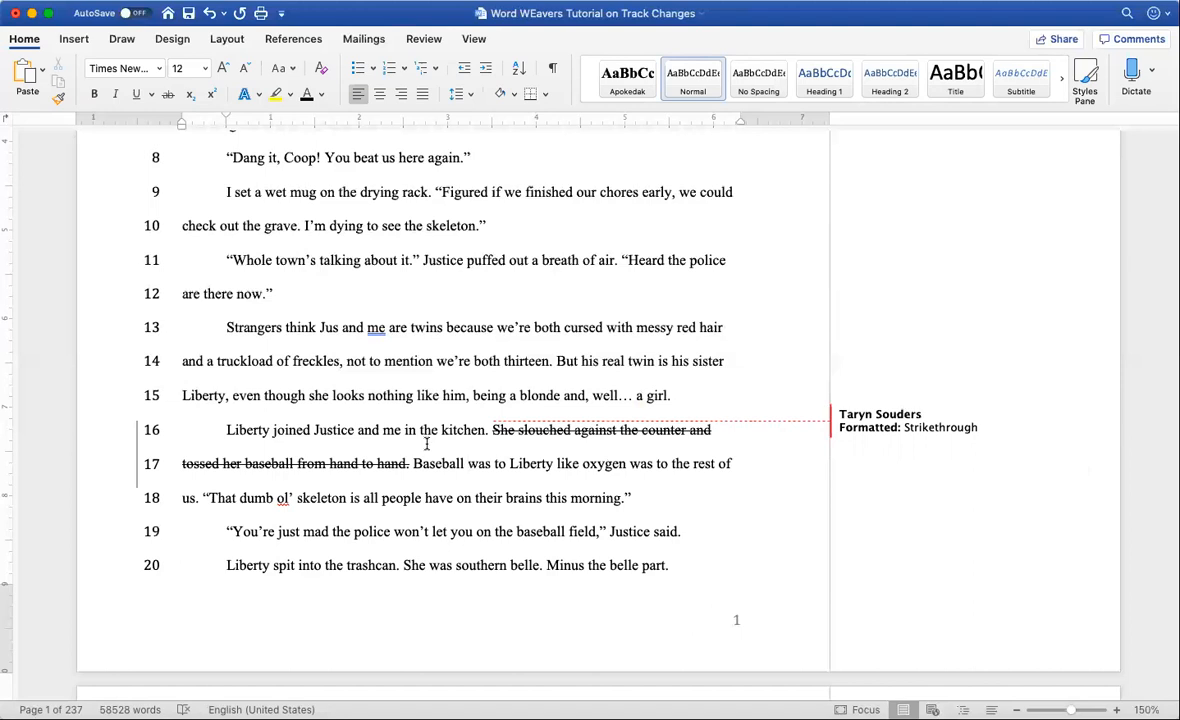
mouse_move(502, 437)
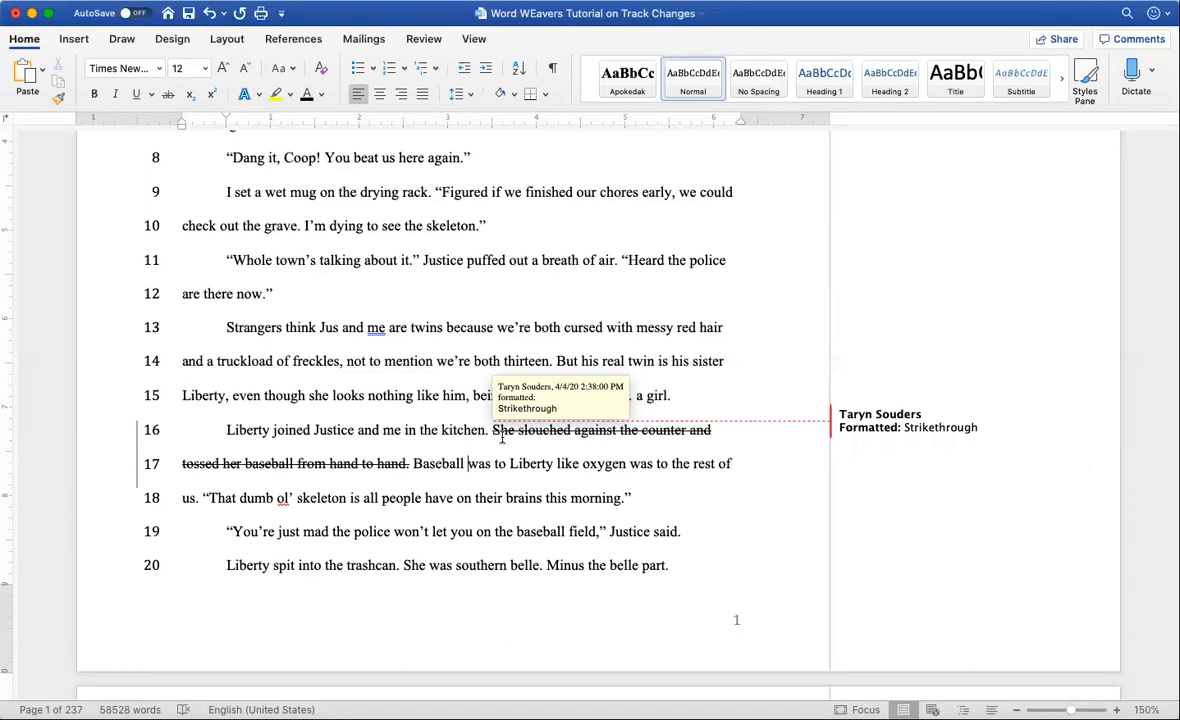
Apply strikethrough formatting to the words "human bones" on line 4 of Chapter 1
scroll(502, 437, "up", 5)
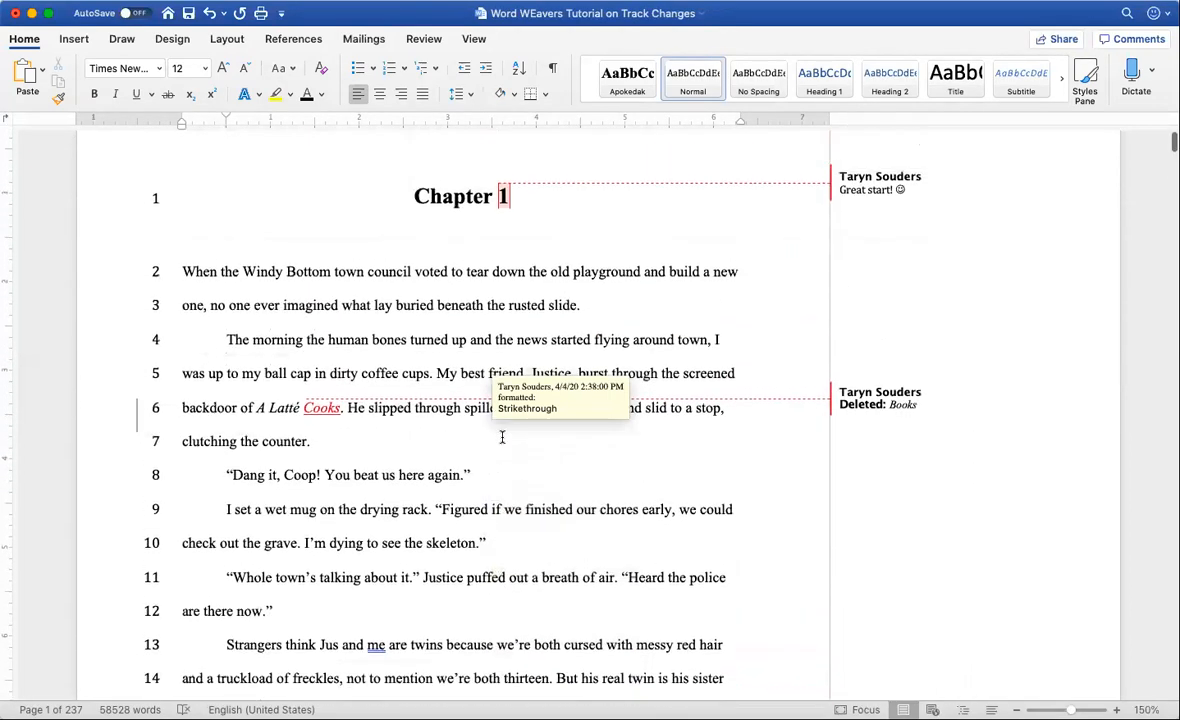
scroll(502, 437, "up", 3)
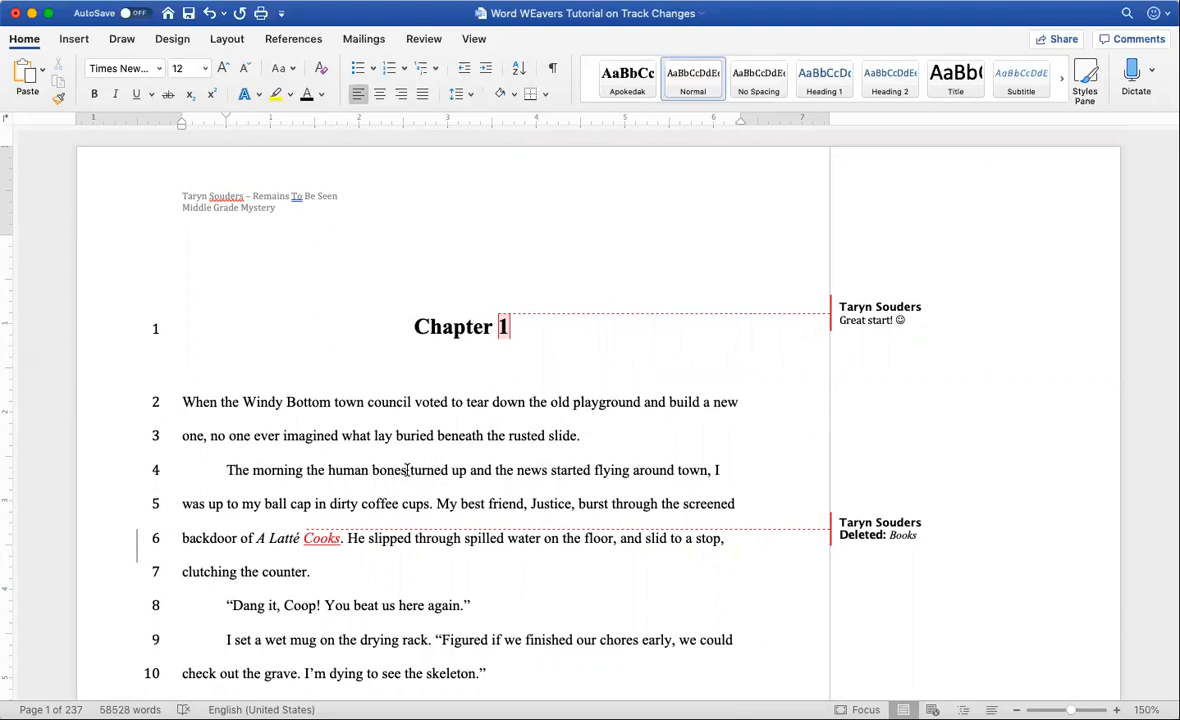
left_click(423, 38)
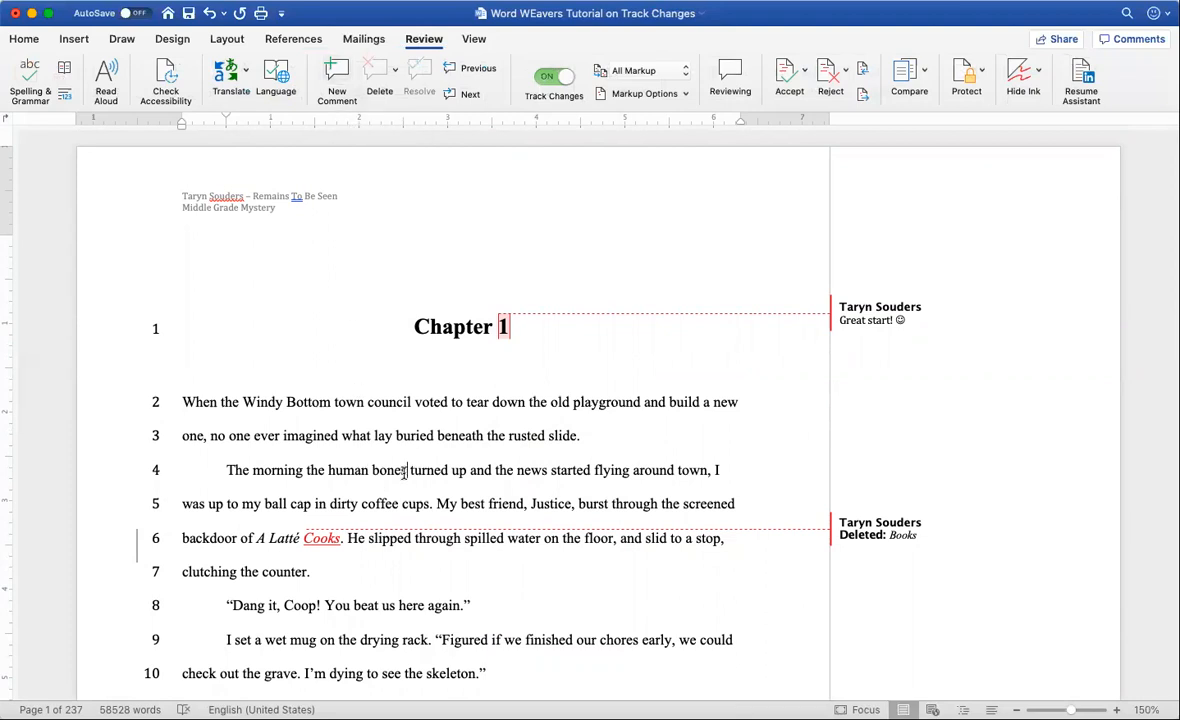
left_click_drag(405, 470, 305, 468)
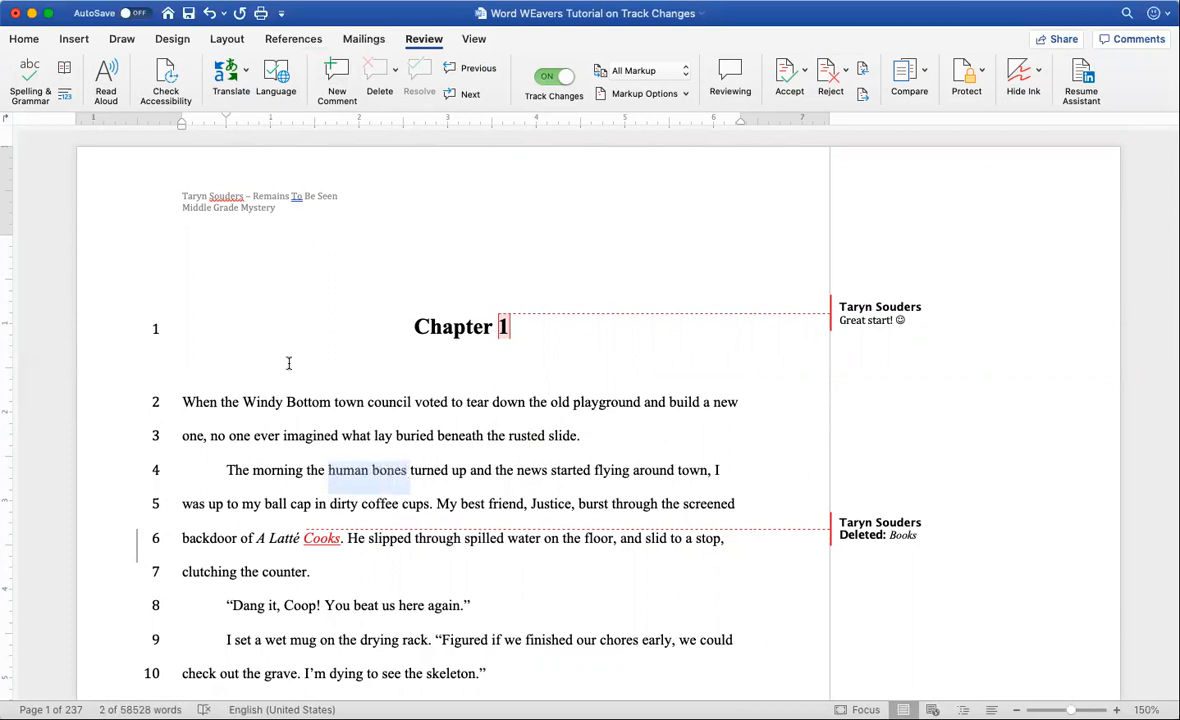
left_click(24, 40)
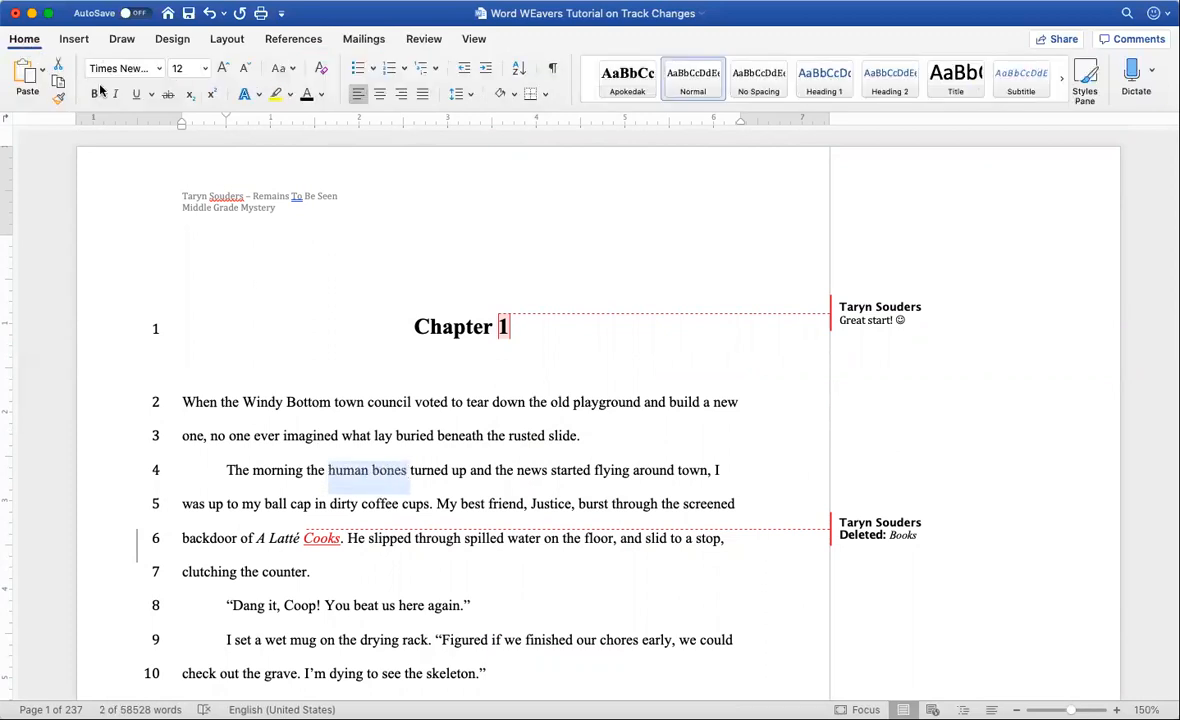
left_click(168, 96)
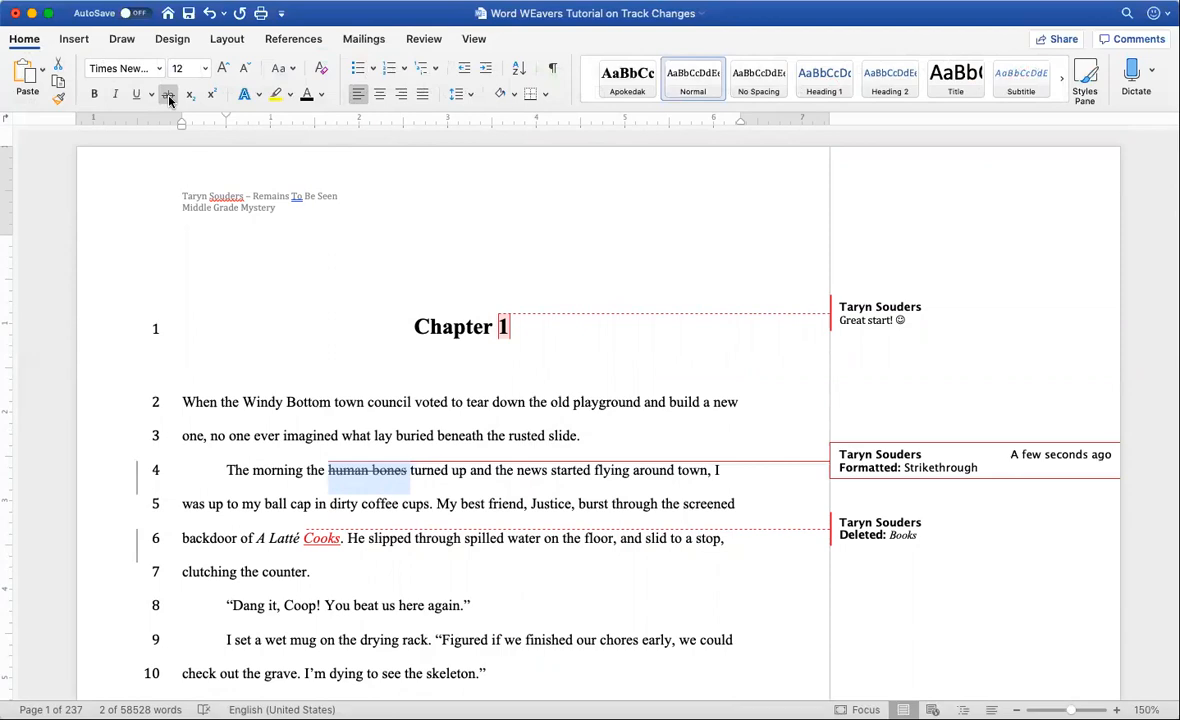
left_click(405, 440)
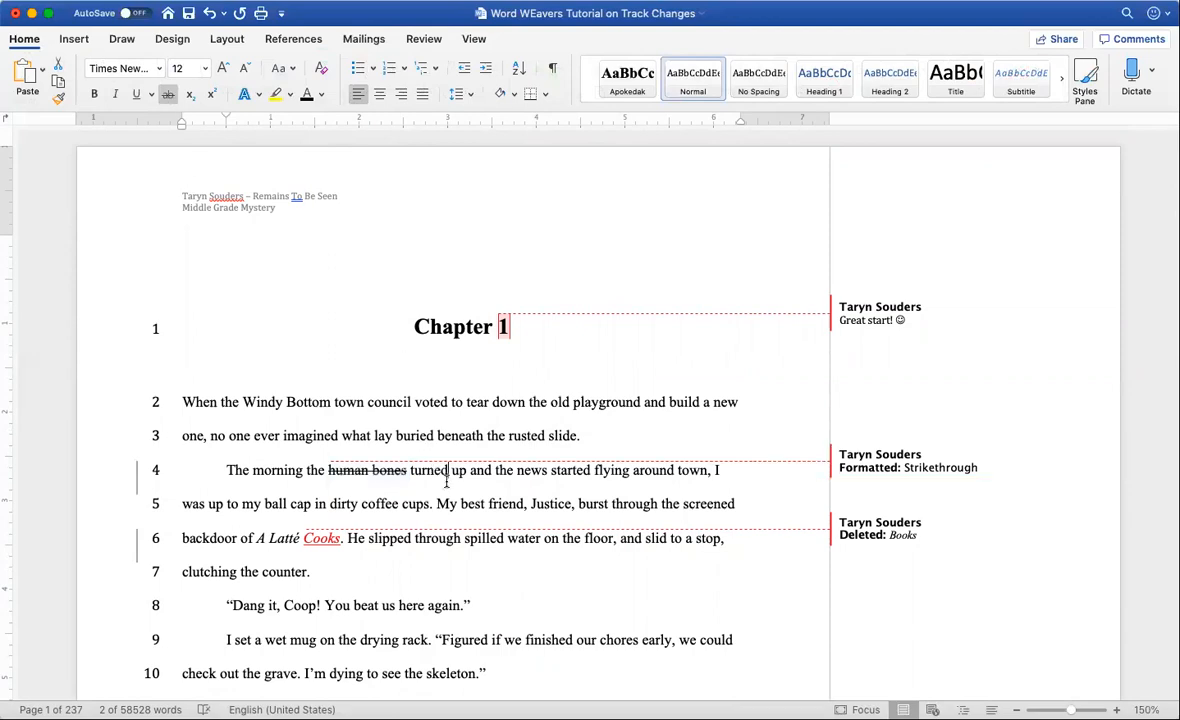
scroll(446, 482, "down", 1)
scroll(446, 482, "down", 15)
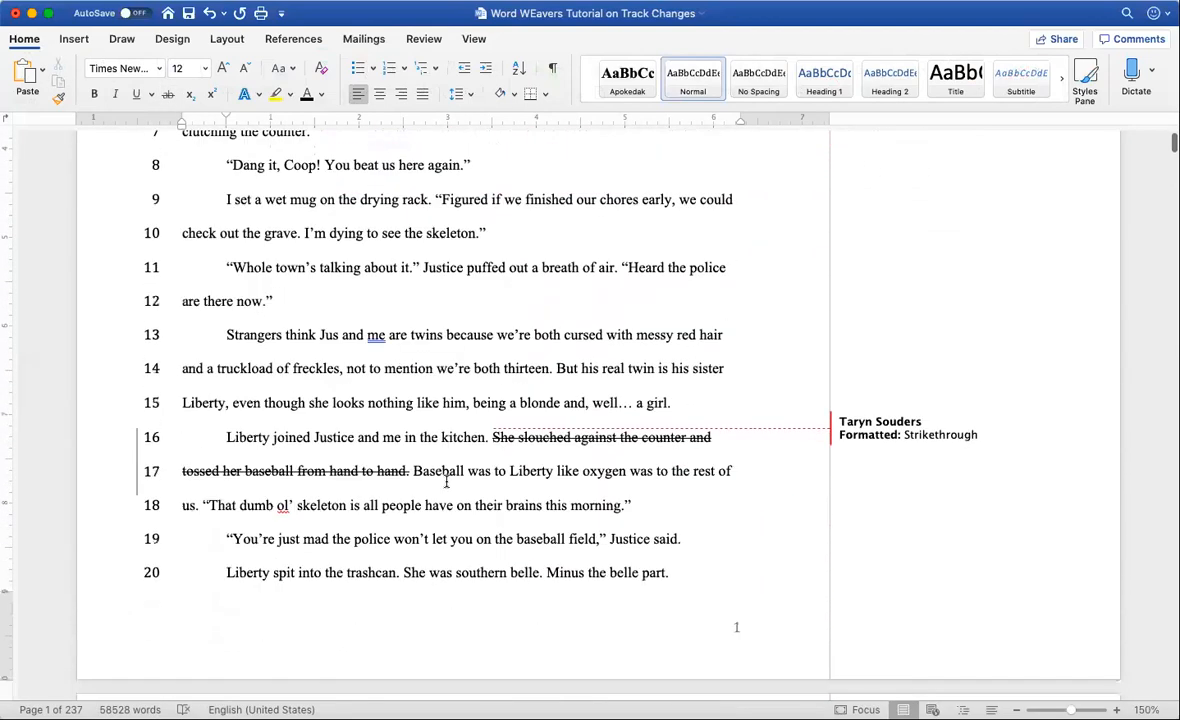
scroll(446, 482, "down", 10)
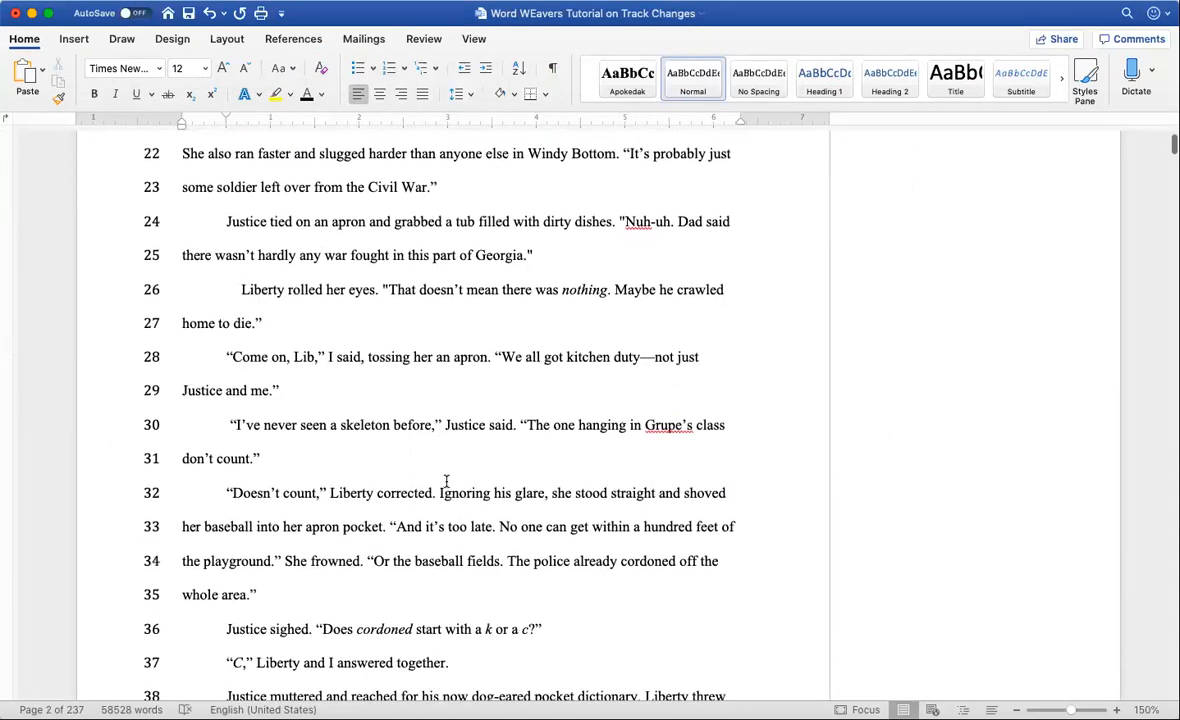
scroll(446, 482, "down", 15)
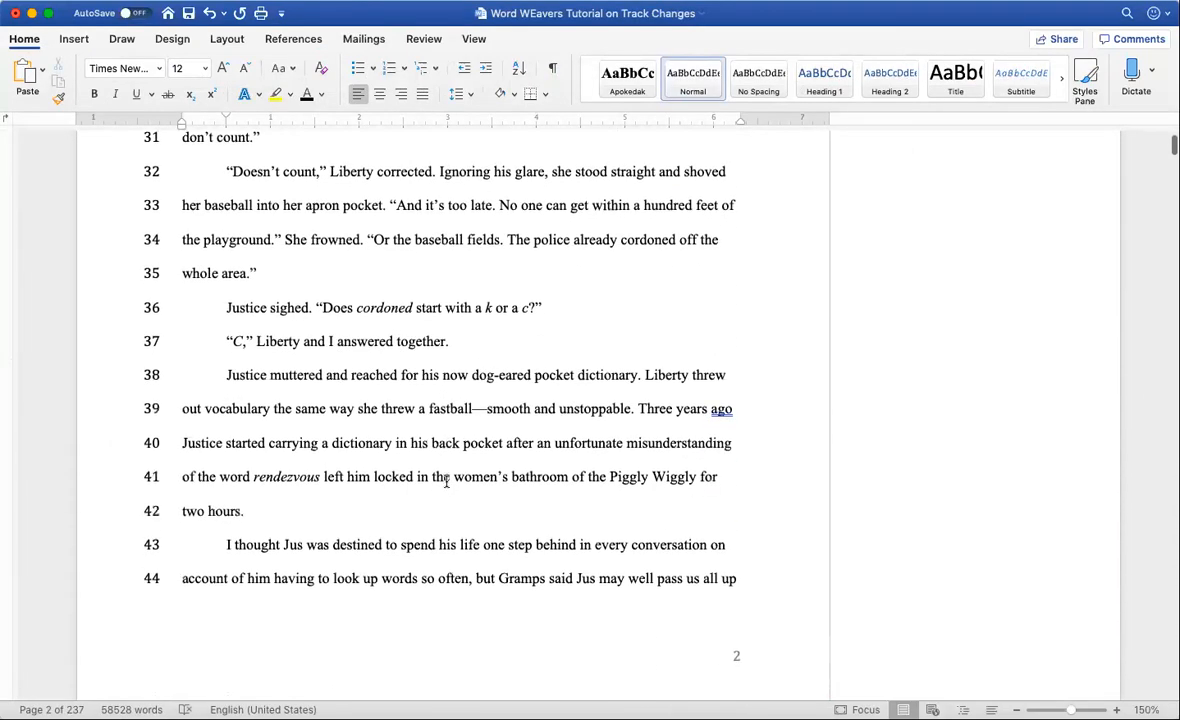
scroll(446, 482, "down", 10)
scroll(446, 482, "up", 20)
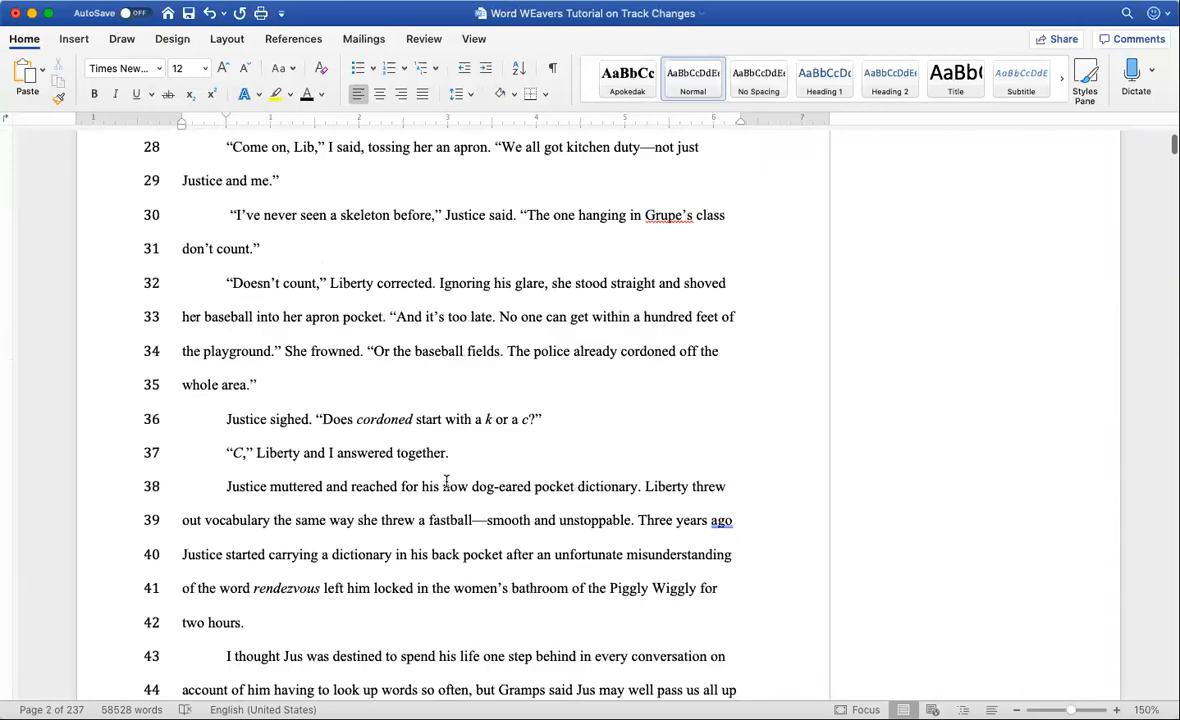
scroll(446, 486, "up", 10)
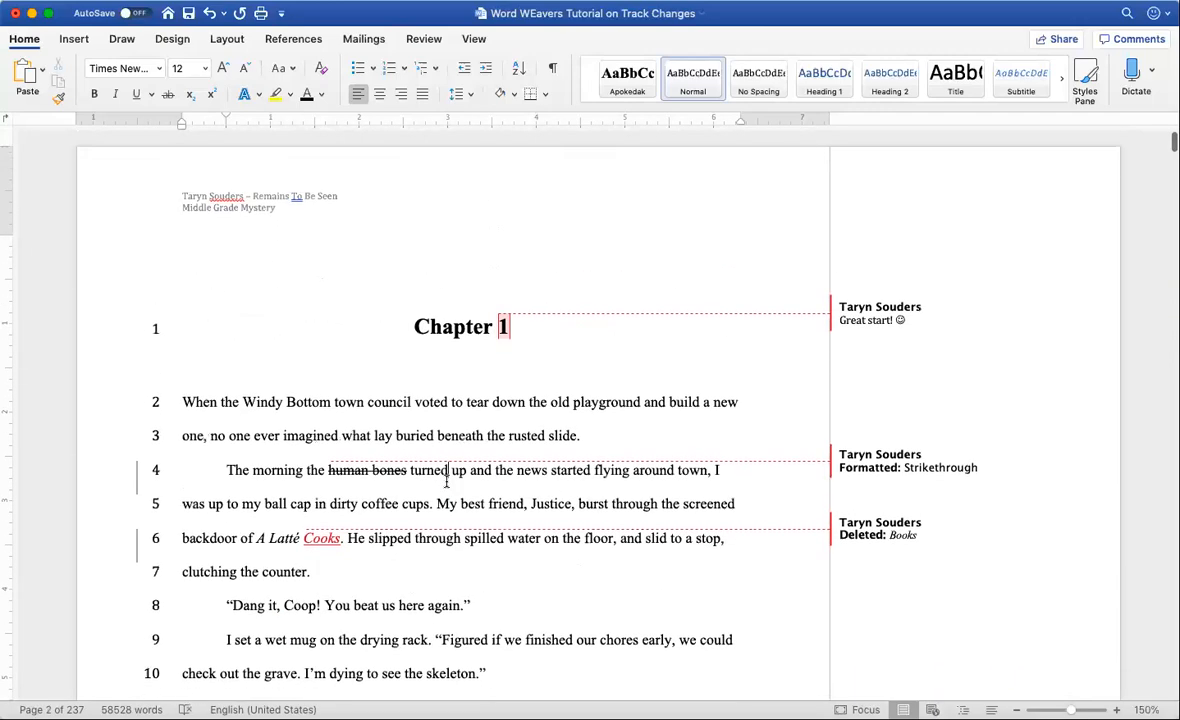